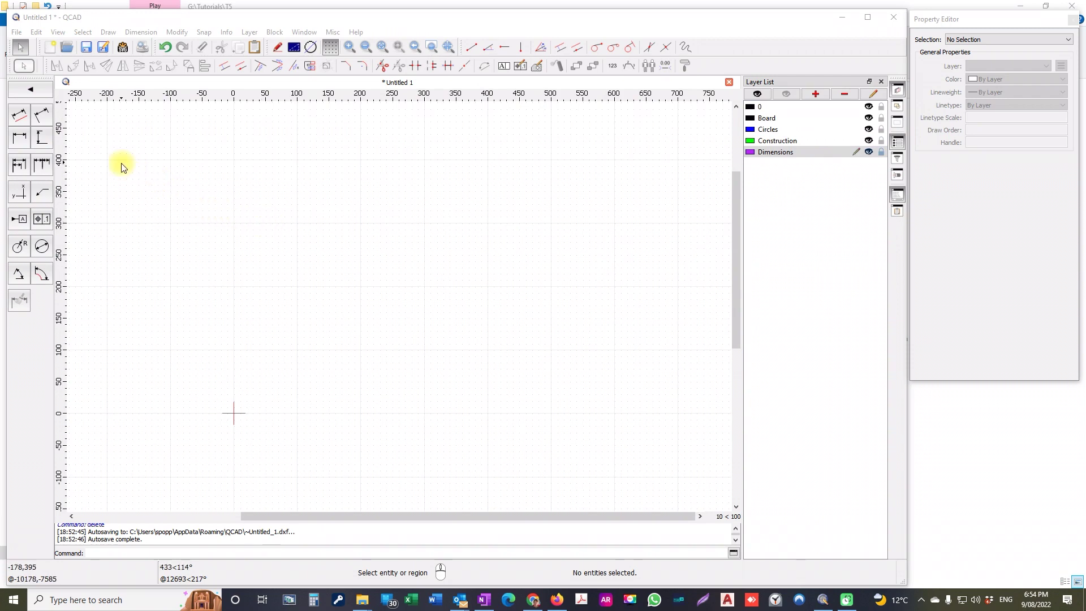
# Step: Draw a 2700 by 1200 rectangle for the board on the Board layer
pyautogui.click(31, 88)
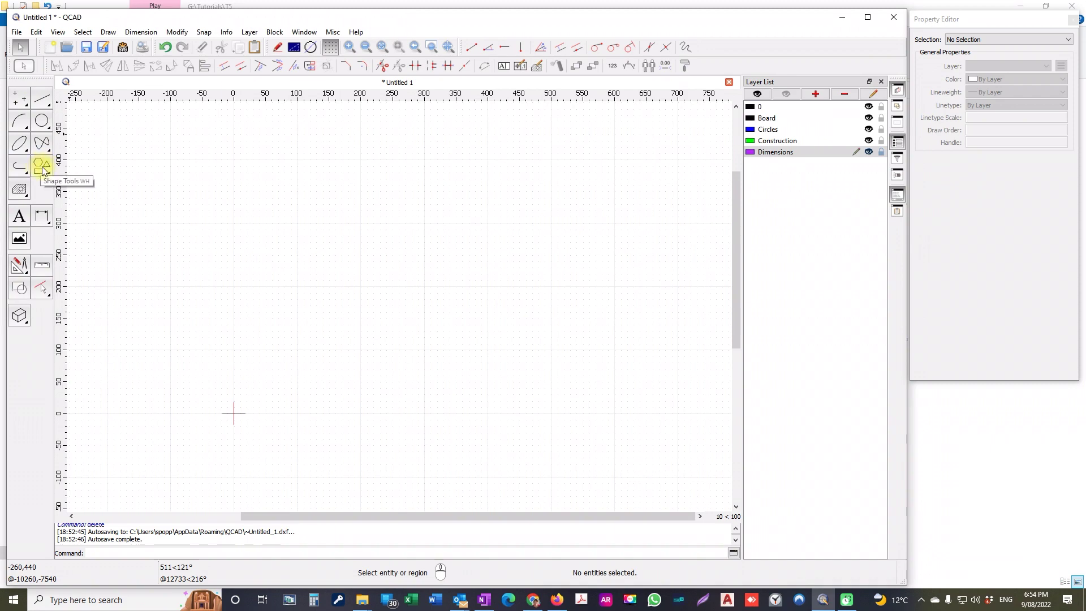
pyautogui.click(773, 117)
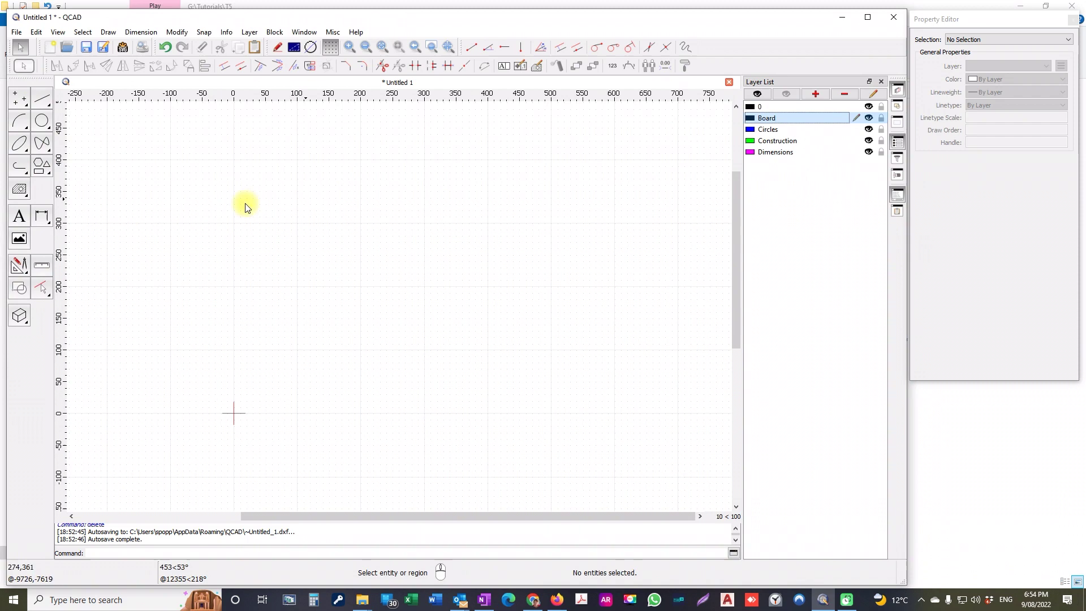
pyautogui.click(40, 167)
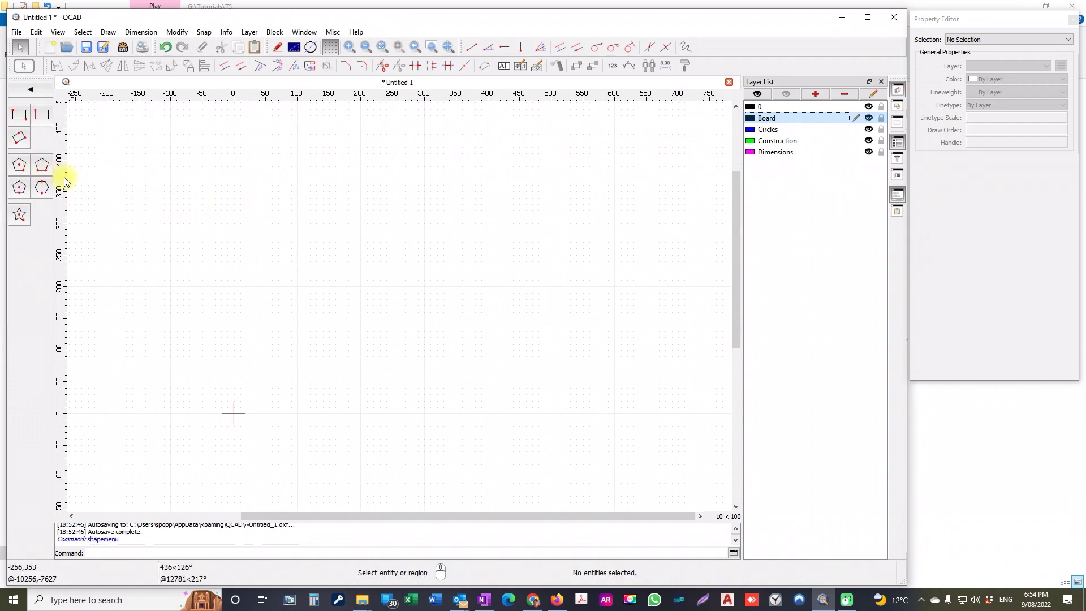
pyautogui.click(40, 116)
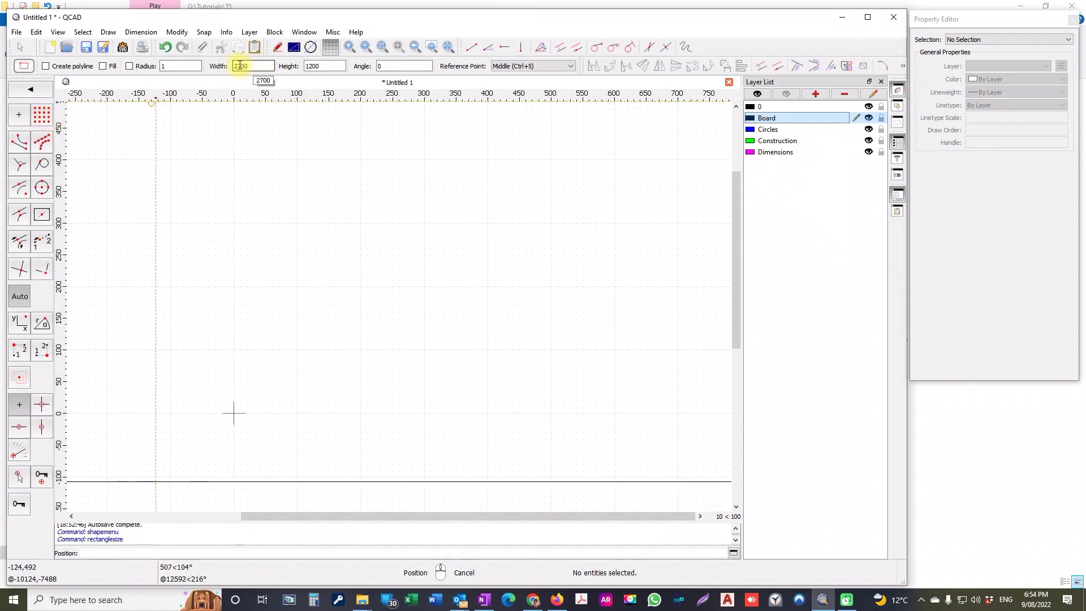
pyautogui.click(324, 64)
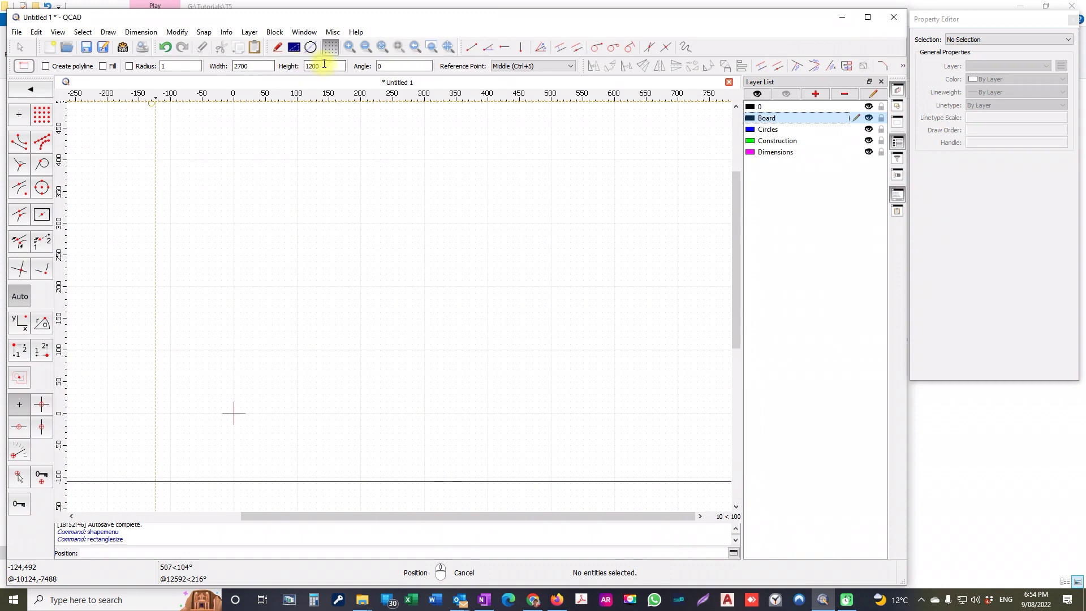
pyautogui.click(370, 267)
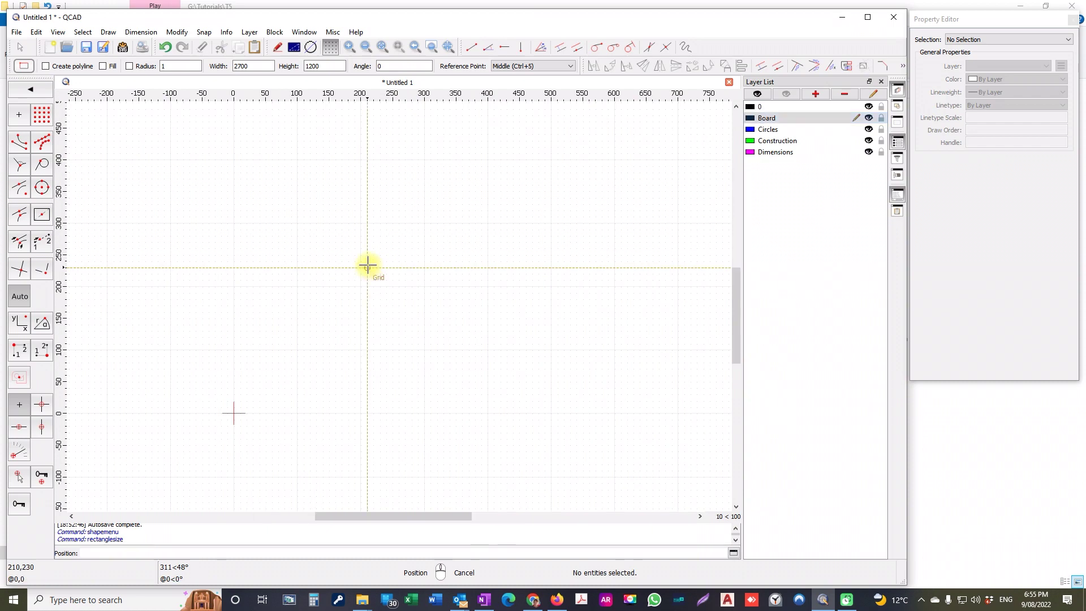
pyautogui.scroll(-10, 367, 265)
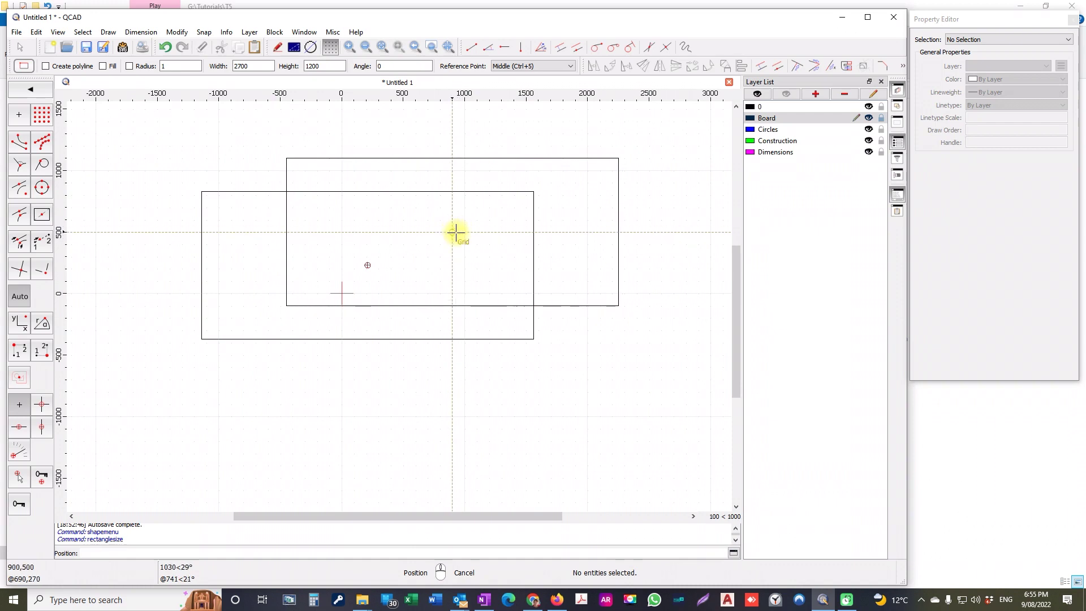
pyautogui.rightClick(456, 233)
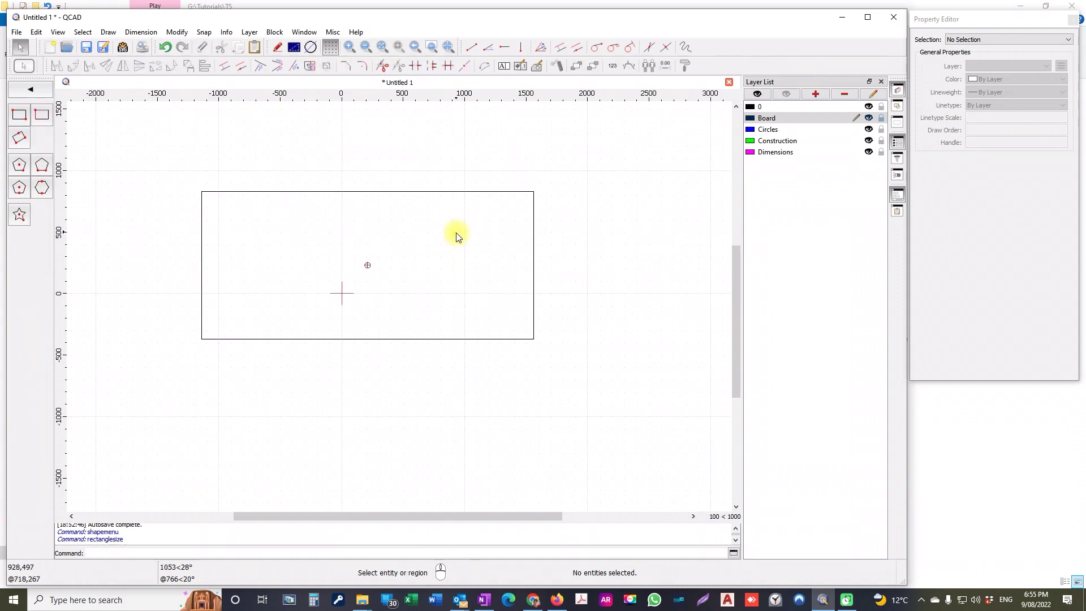
# Step: On the Construction layer, draw a 4000-long vertical line down from the top edge's midpoint
pyautogui.click(777, 141)
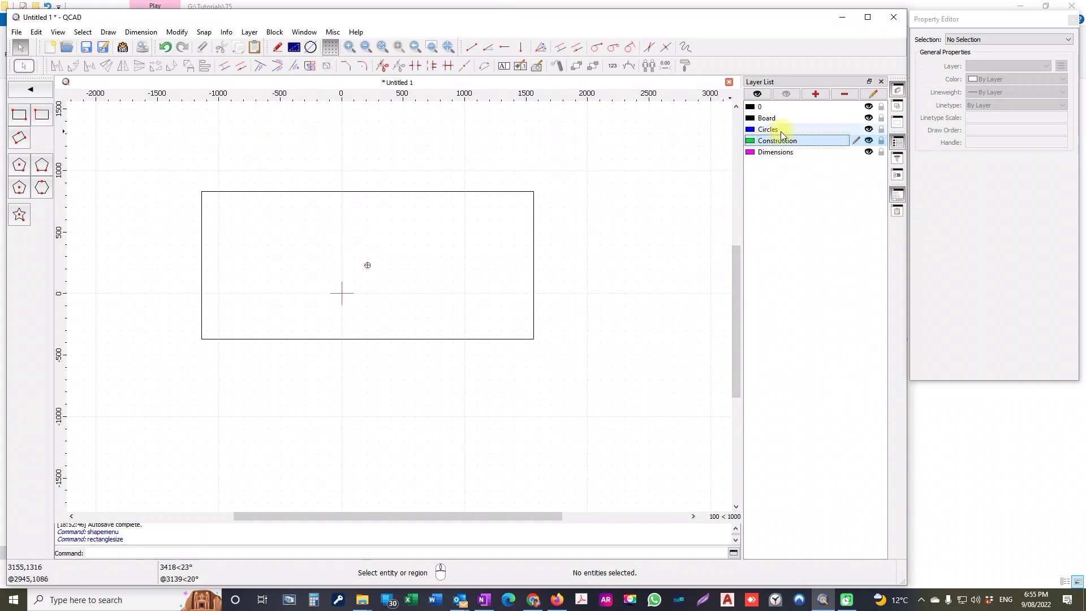
pyautogui.click(32, 88)
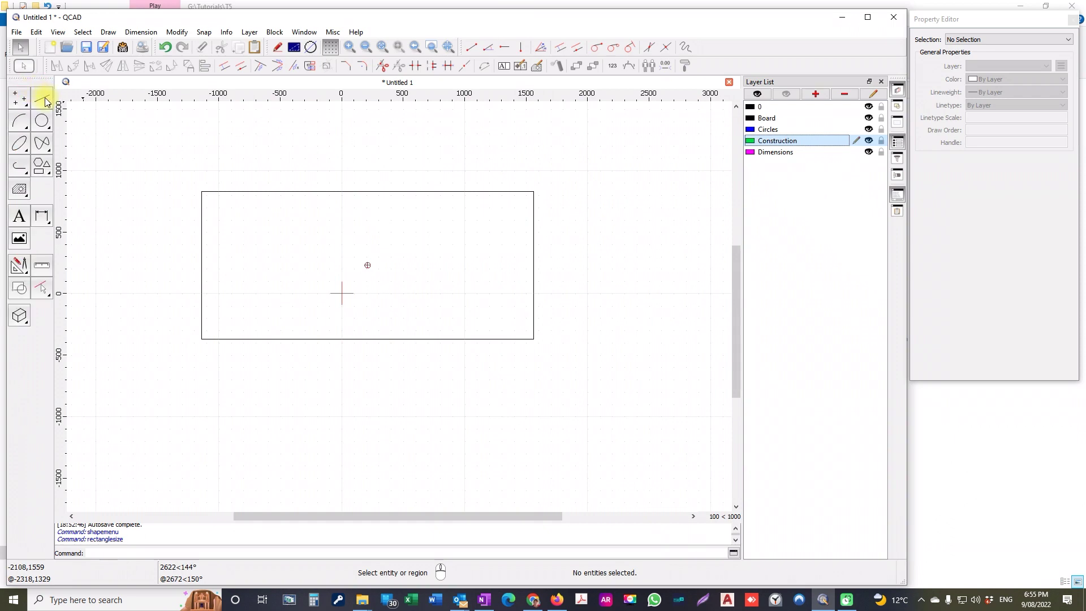
pyautogui.click(43, 103)
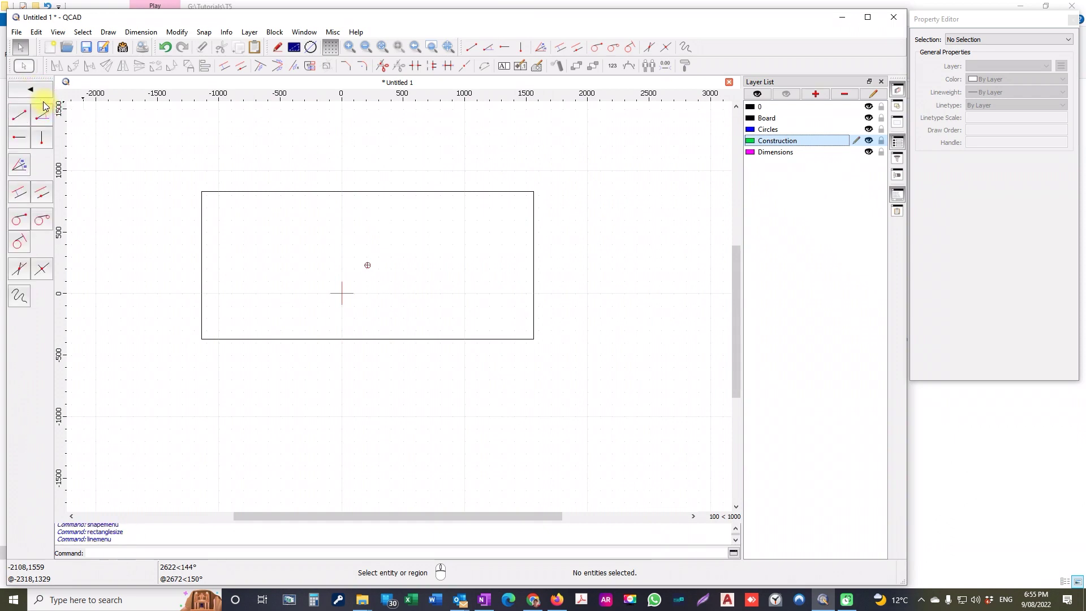
pyautogui.click(42, 140)
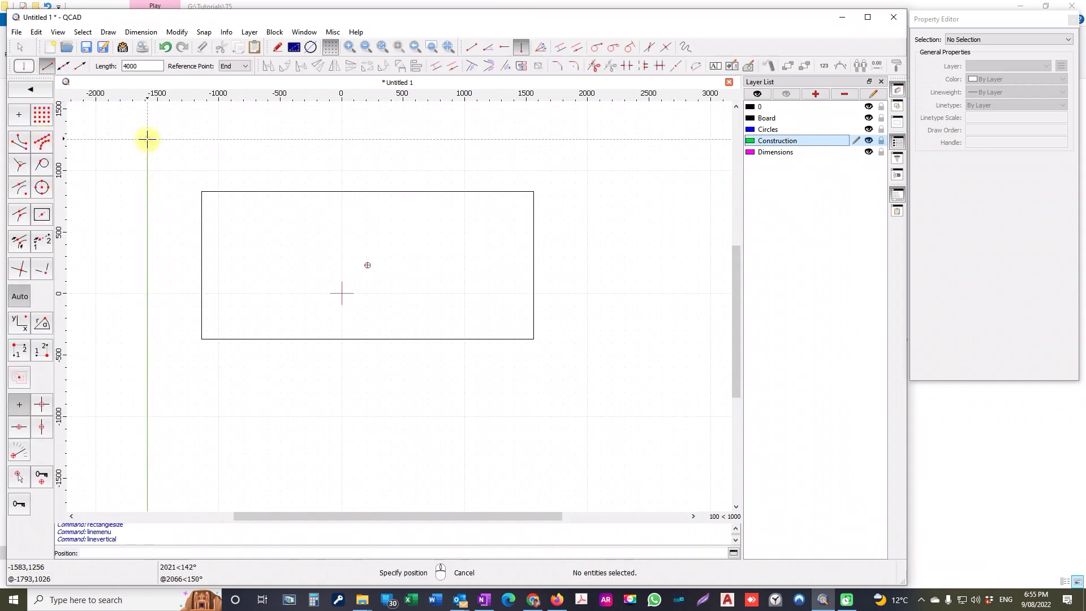
pyautogui.click(126, 66)
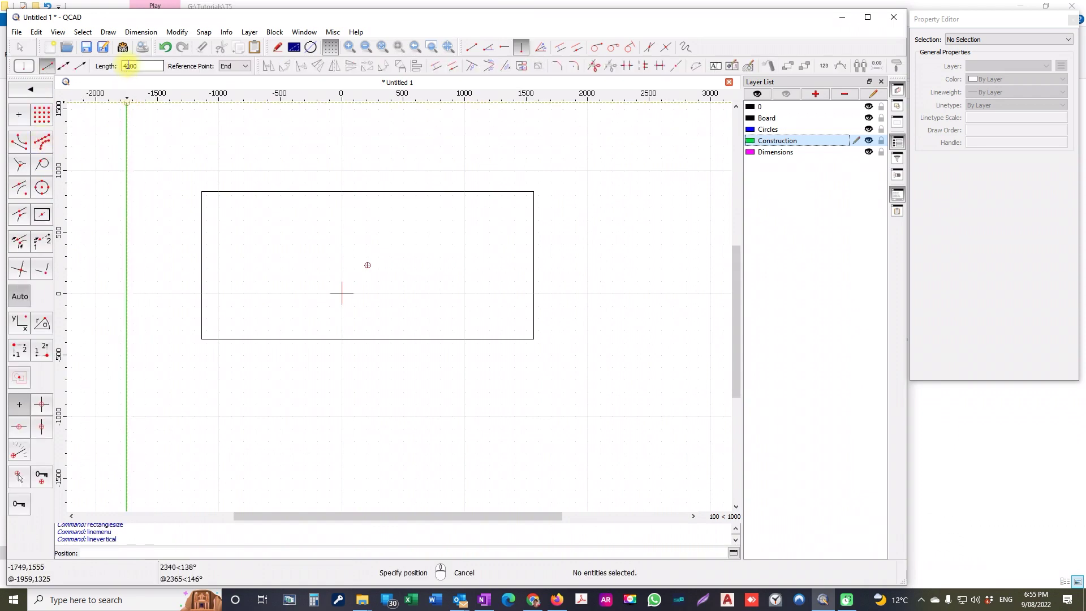
pyautogui.doubleClick(127, 66)
pyautogui.write('4000')
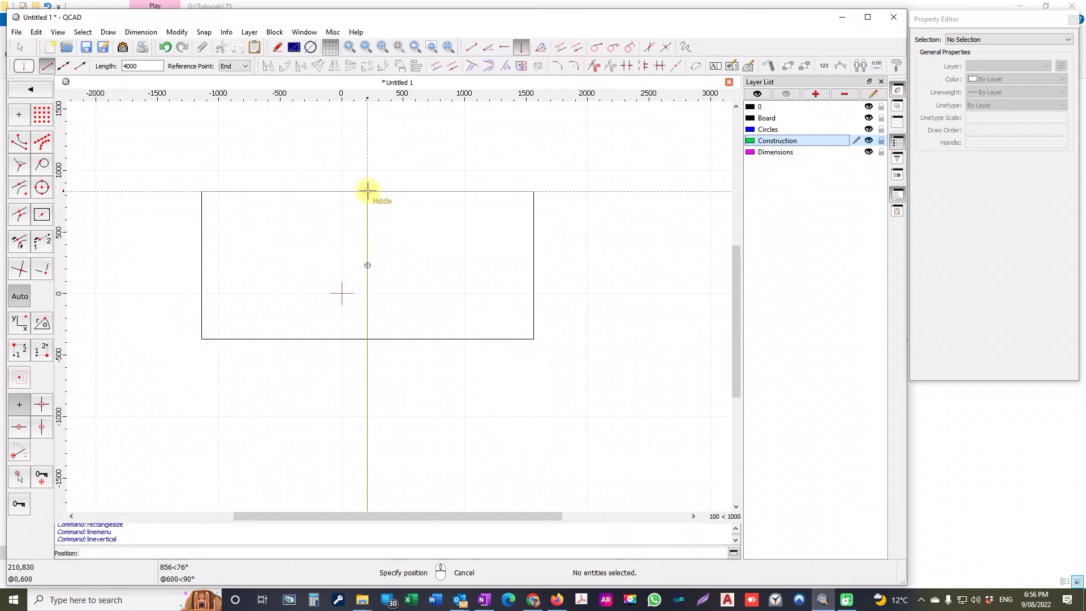
pyautogui.click(367, 191)
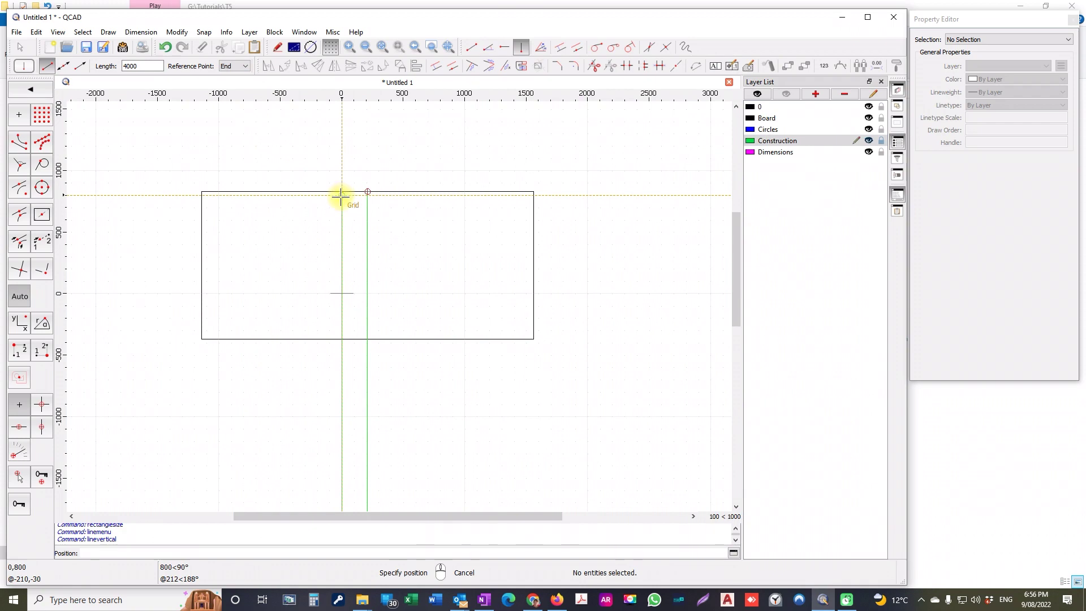
pyautogui.scroll(-2, 341, 195)
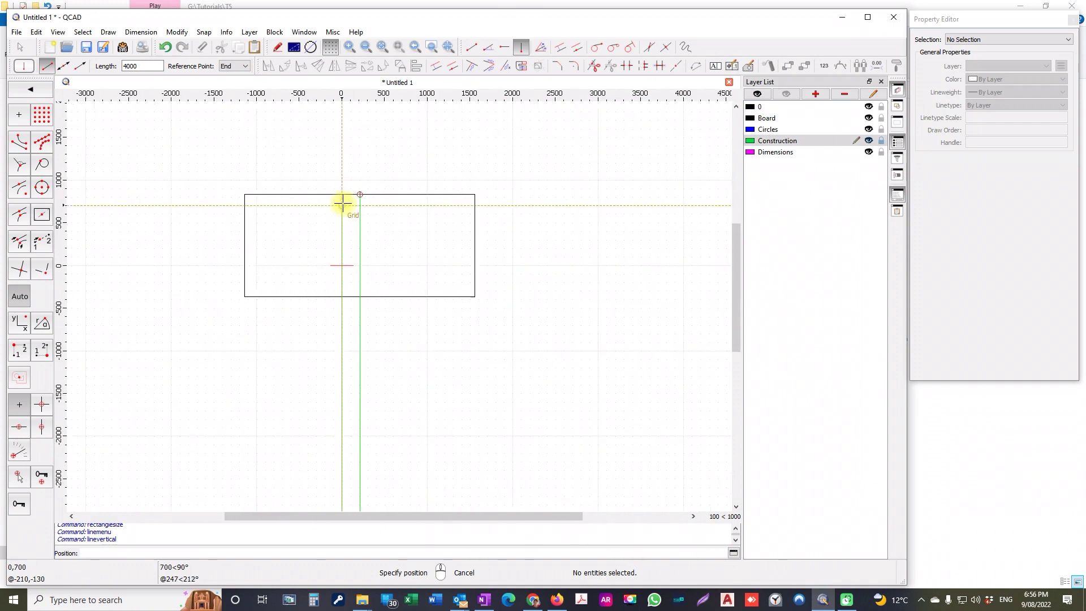
pyautogui.scroll(-2, 344, 203)
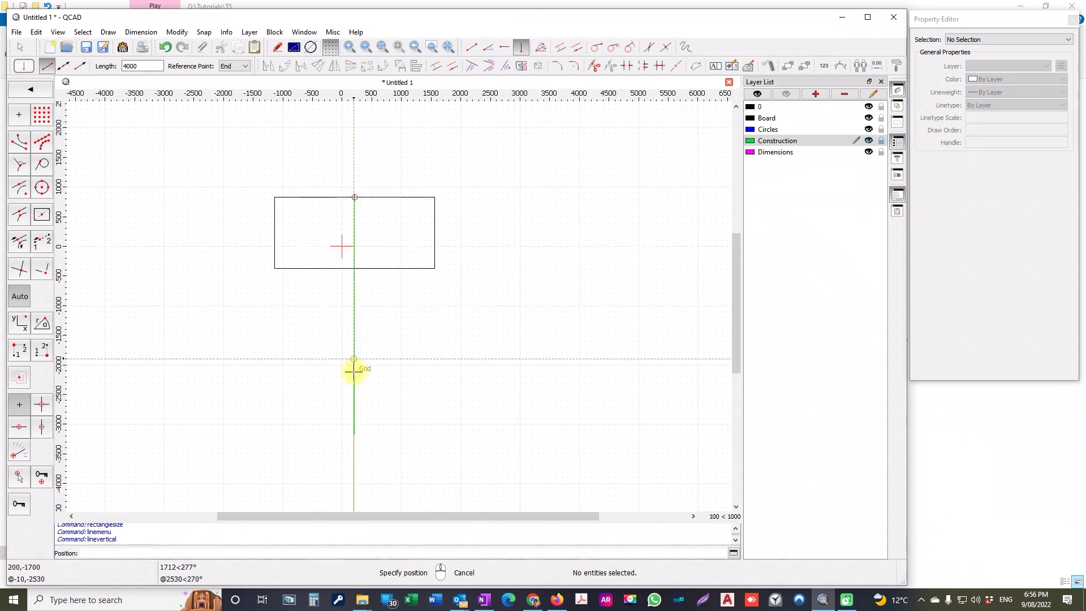
pyautogui.click(355, 433)
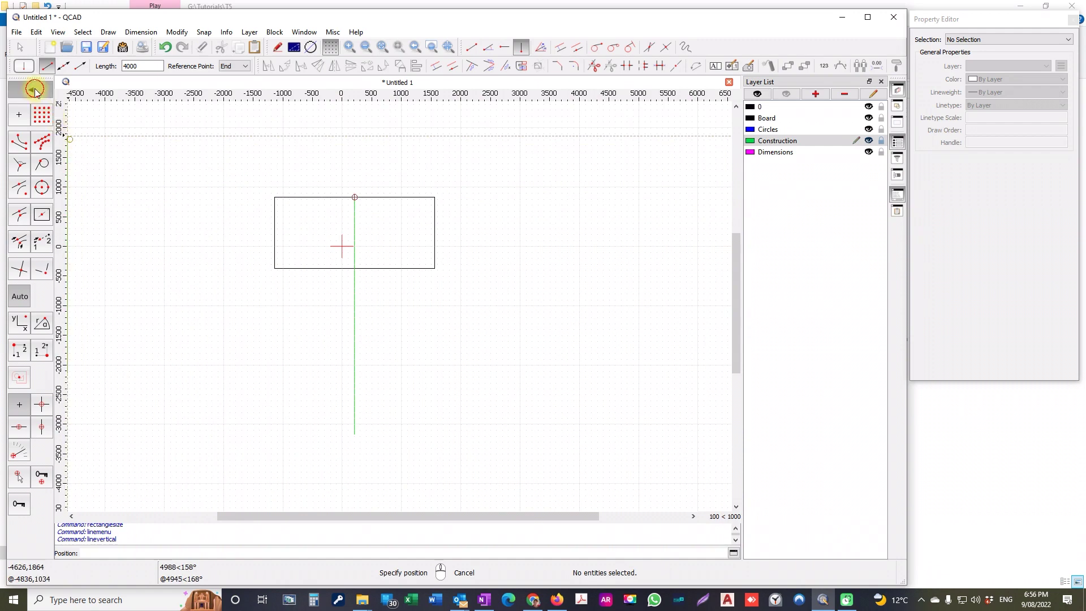
# Step: Offset the board's top edge 2020 downward
pyautogui.press('Escape')
pyautogui.rightClick(41, 119)
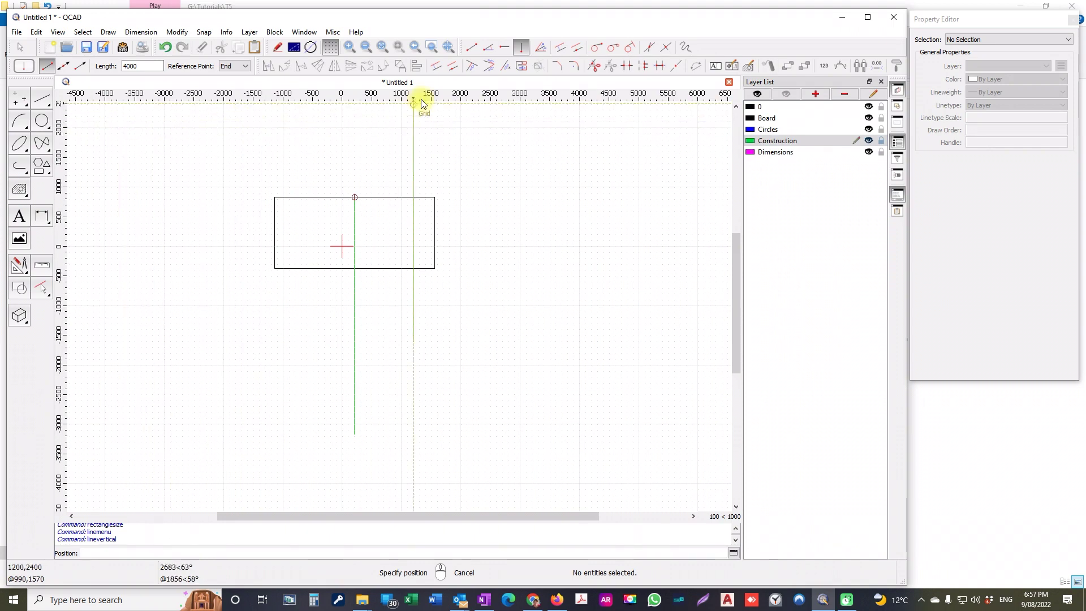
pyautogui.click(436, 66)
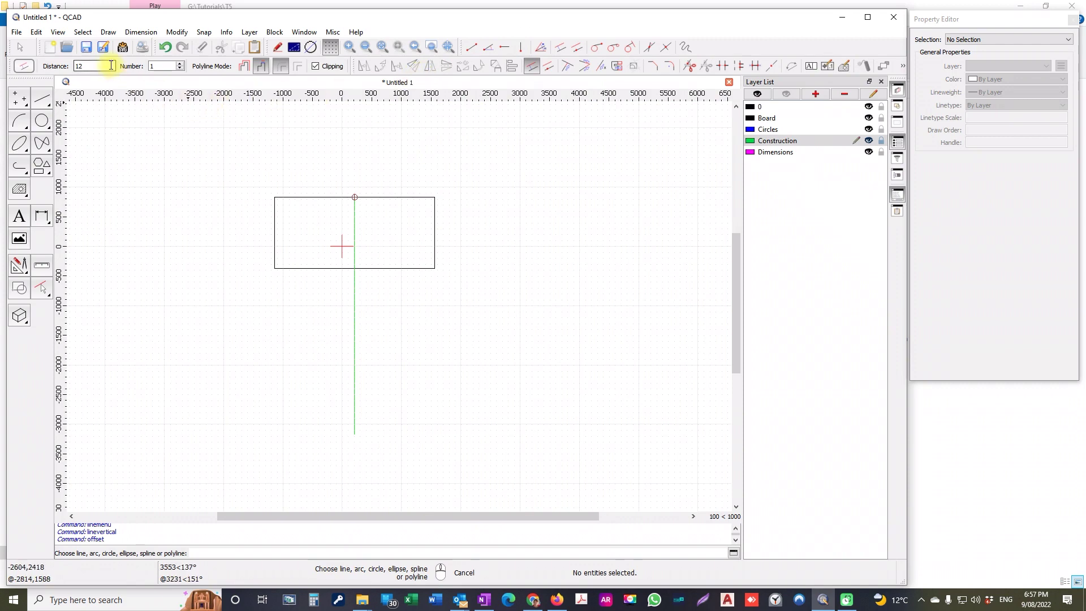
pyautogui.moveTo(97, 63); pyautogui.dragTo(62, 65)
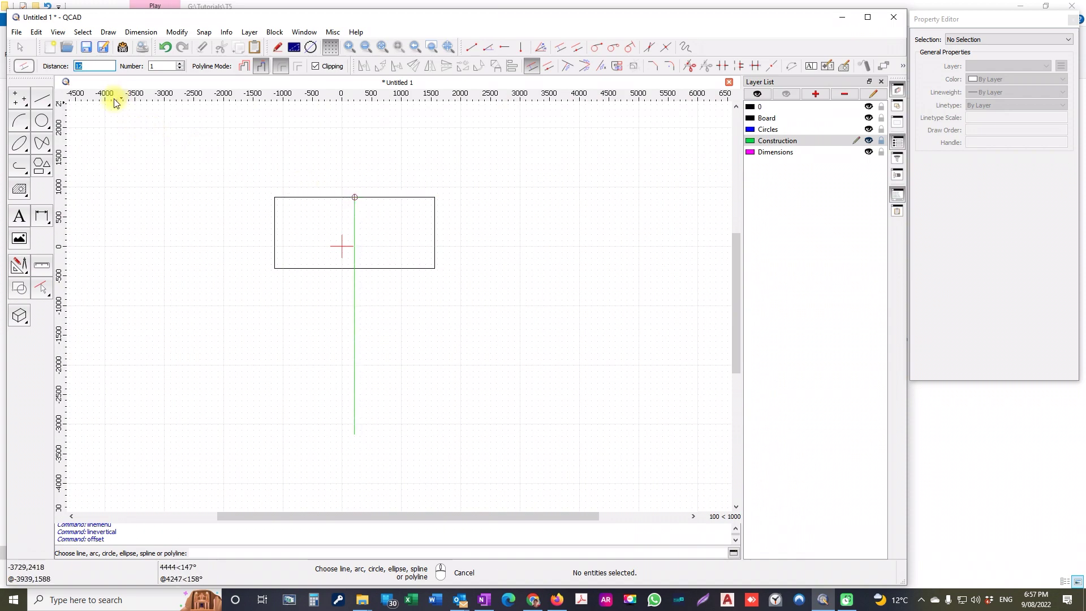
pyautogui.write('202')
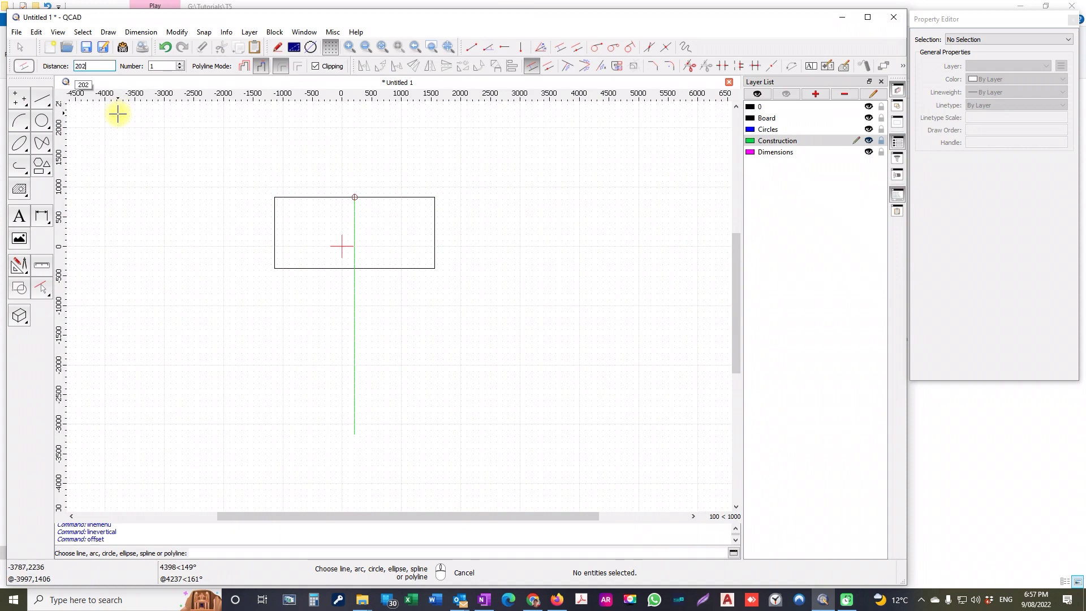
pyautogui.write('0')
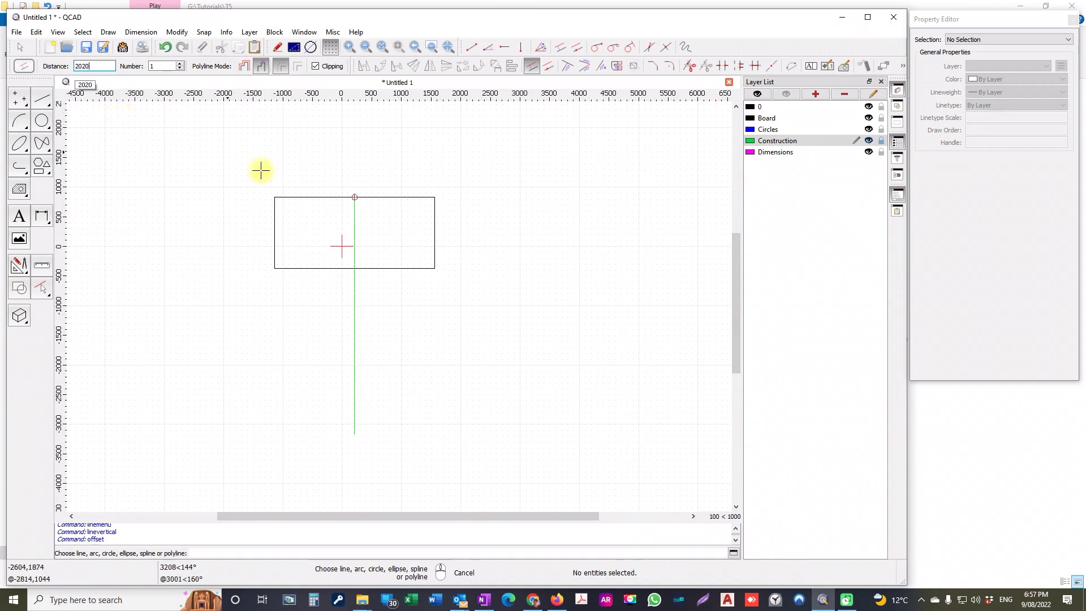
pyautogui.click(357, 199)
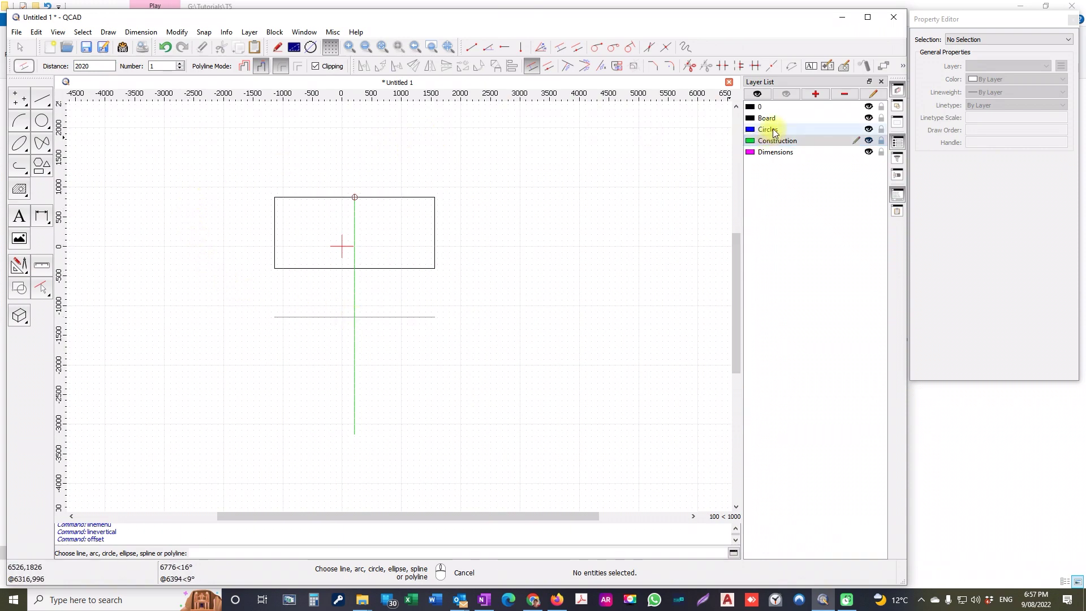
# Step: On the Circles layer, draw a radius-2000 circle centred on the vertical and offset lines' intersection
pyautogui.press('l')
pyautogui.press('v')
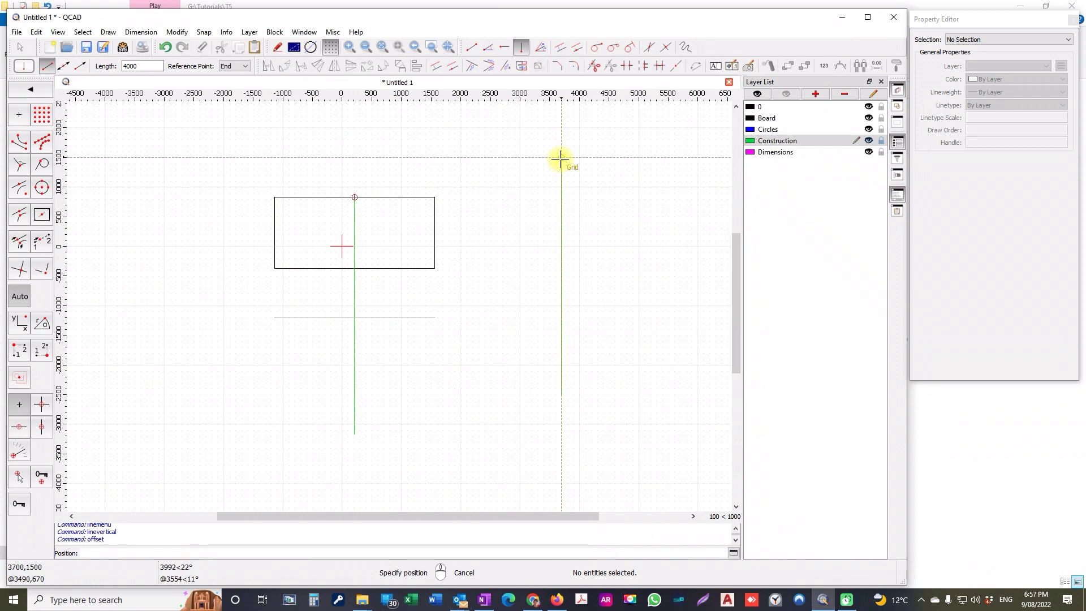
pyautogui.click(768, 130)
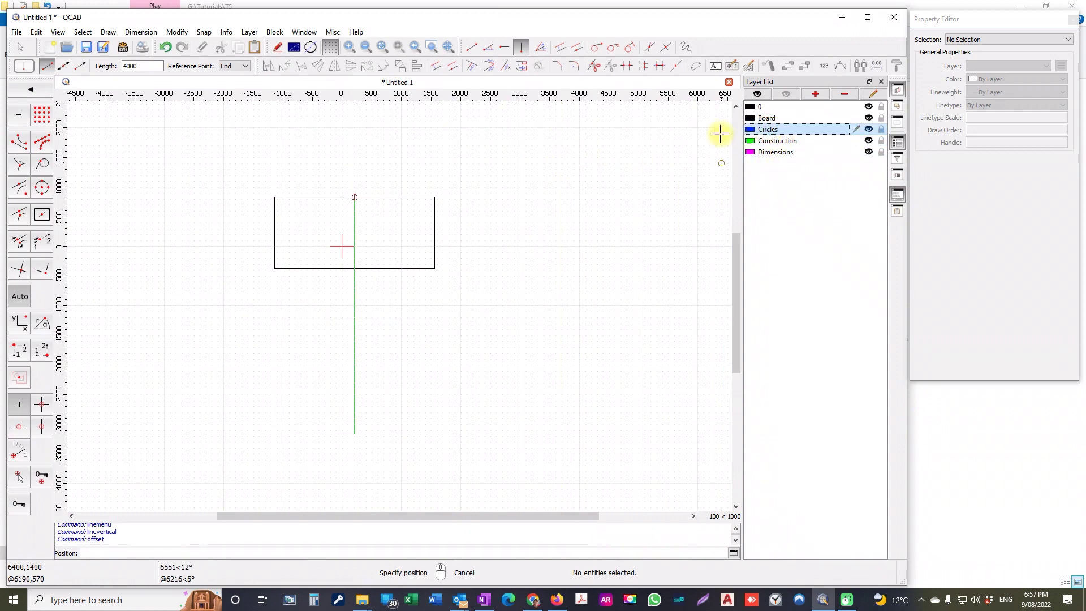
pyautogui.click(29, 91)
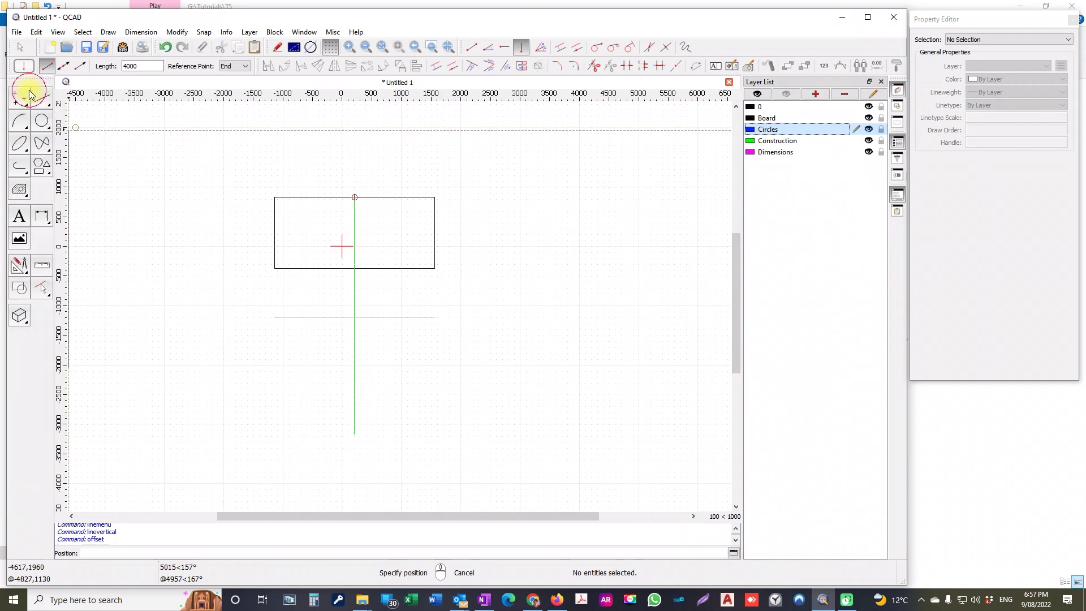
pyautogui.click(43, 122)
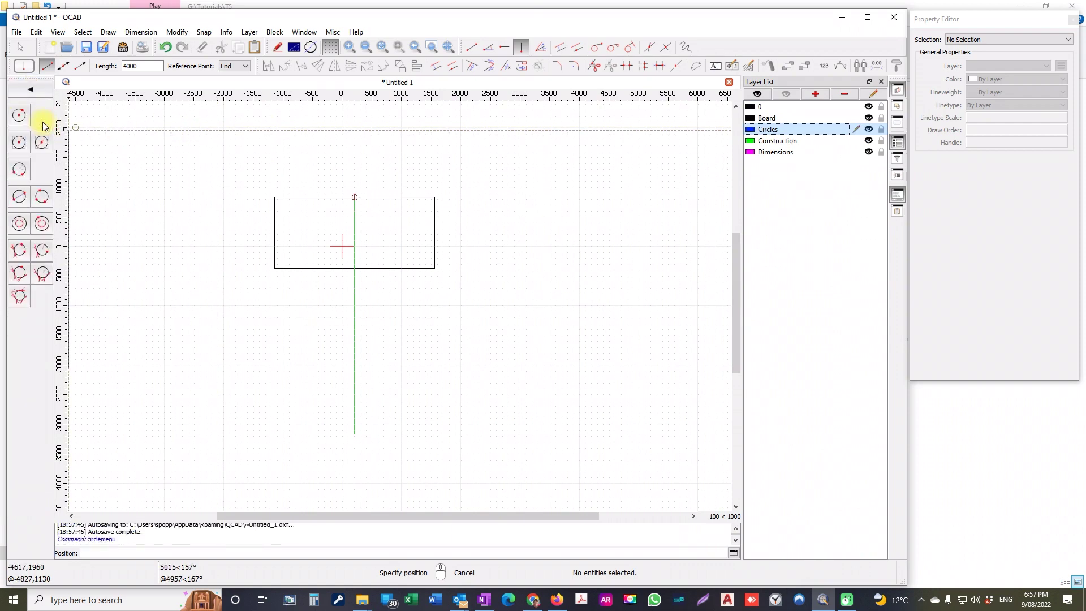
pyautogui.click(19, 145)
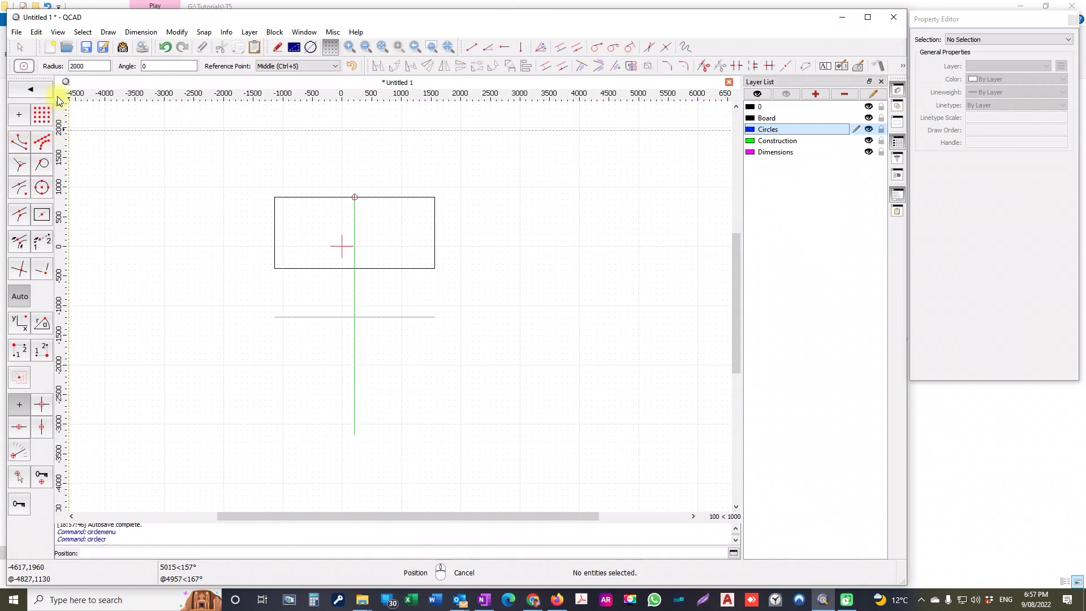
pyautogui.click(74, 63)
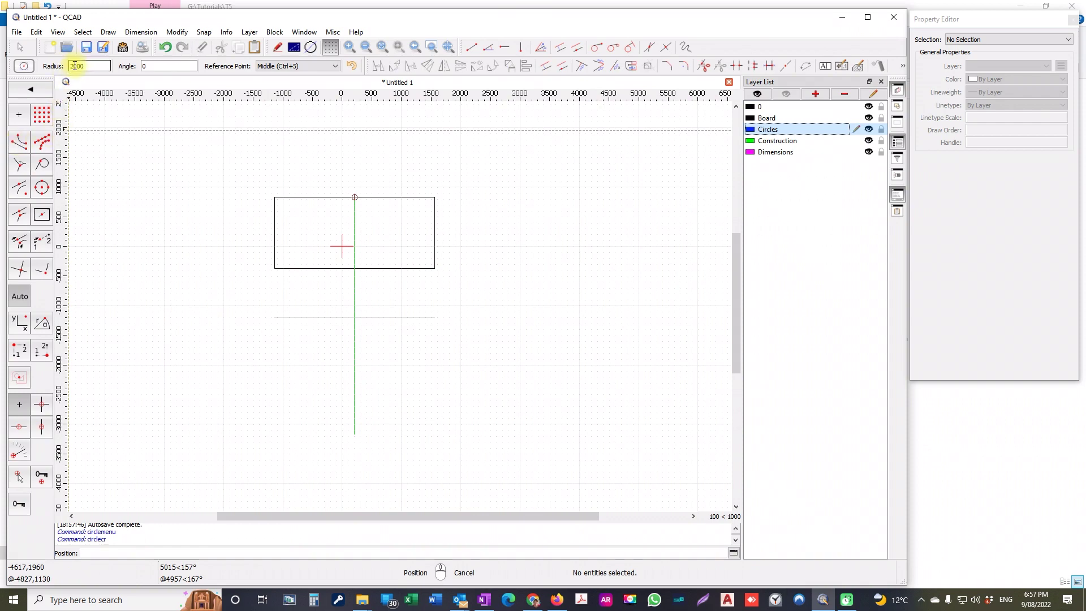
pyautogui.click(355, 317)
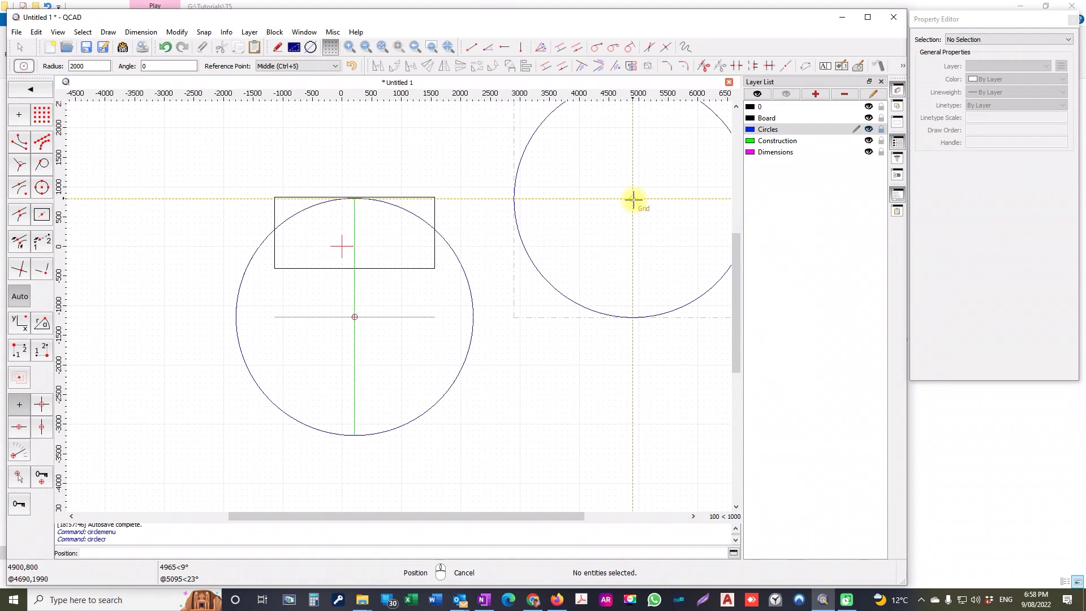
pyautogui.press('l')
pyautogui.press('v')
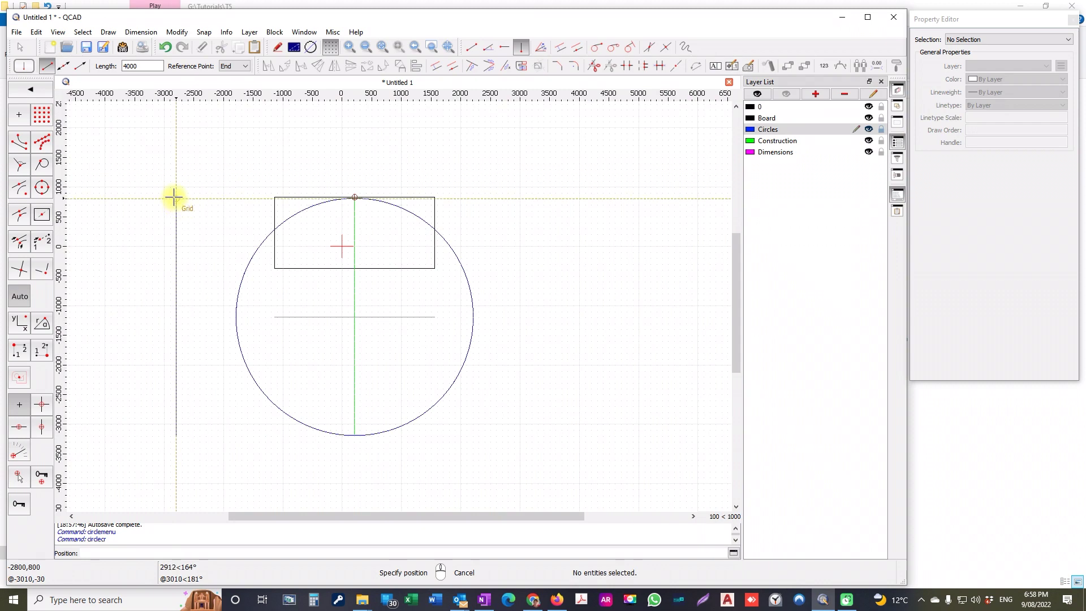
# Step: Offset the radius-2000 circle 96 inward
pyautogui.click(435, 66)
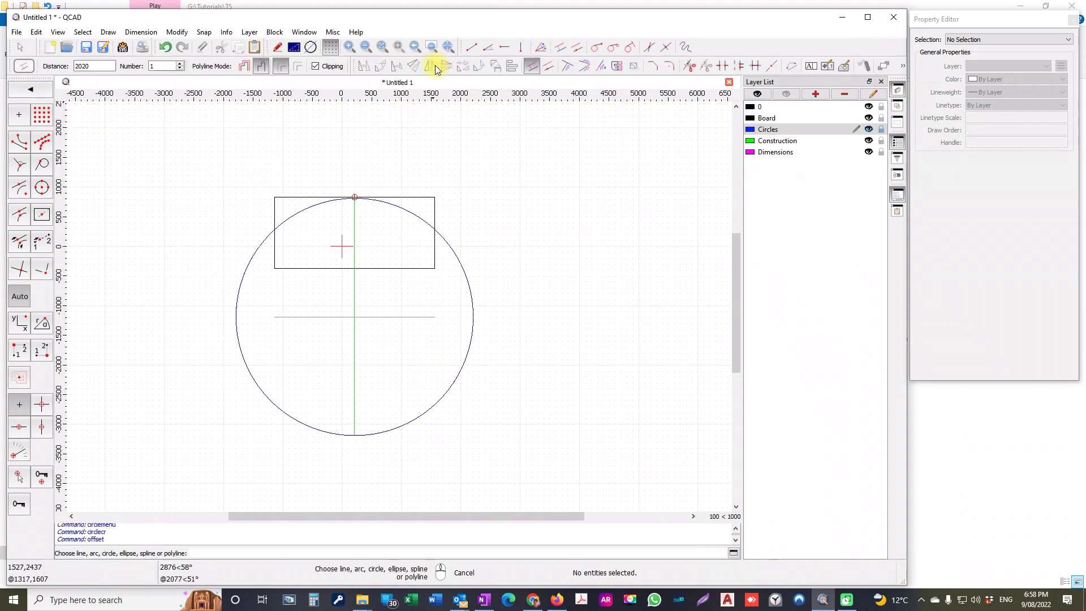
pyautogui.moveTo(103, 66); pyautogui.dragTo(66, 67)
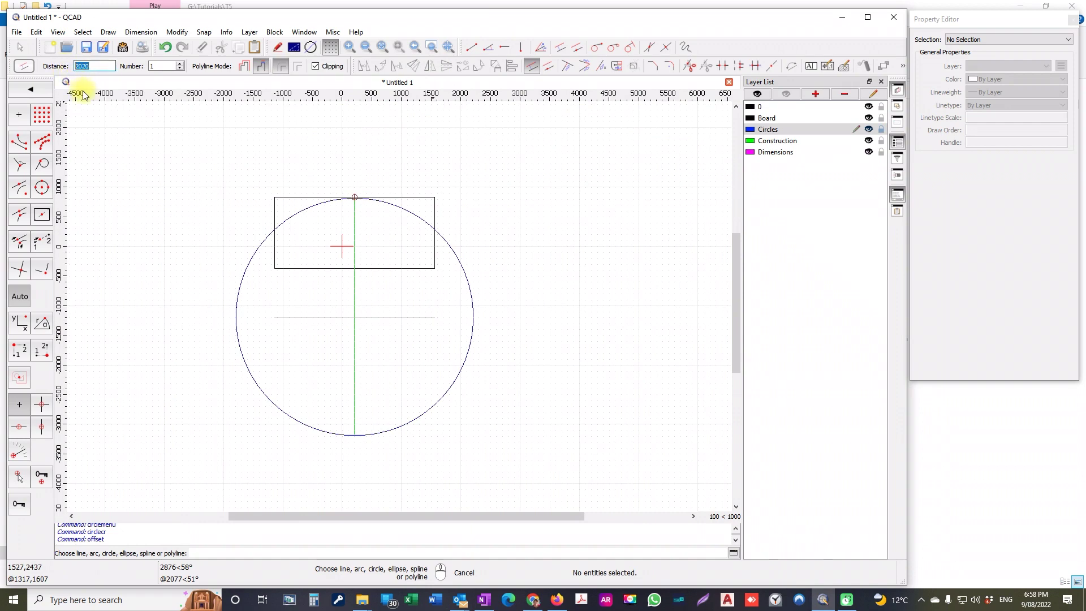
pyautogui.write('96')
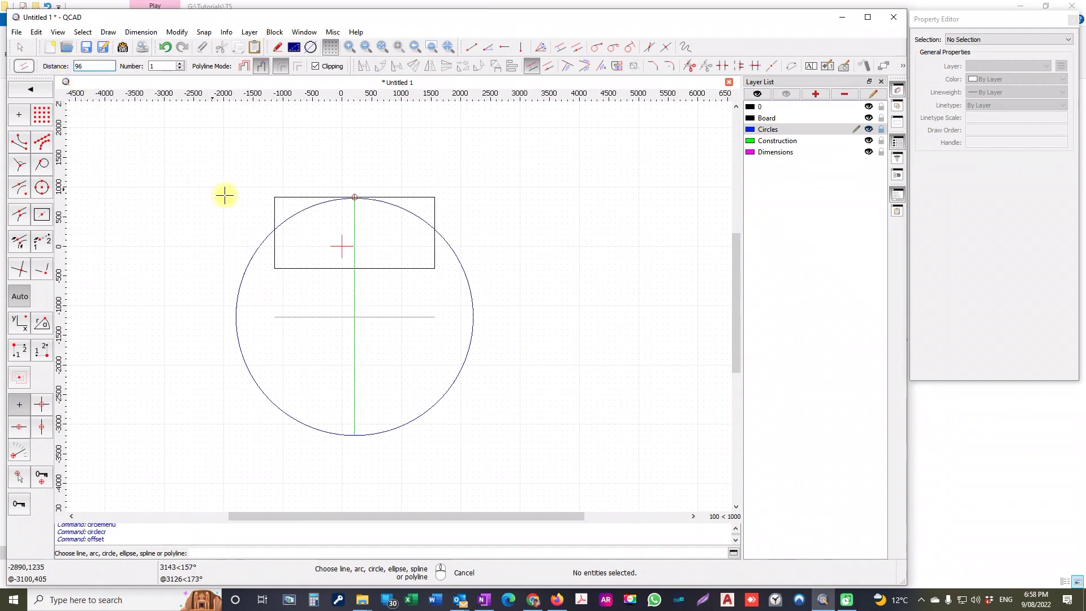
pyautogui.click(292, 221)
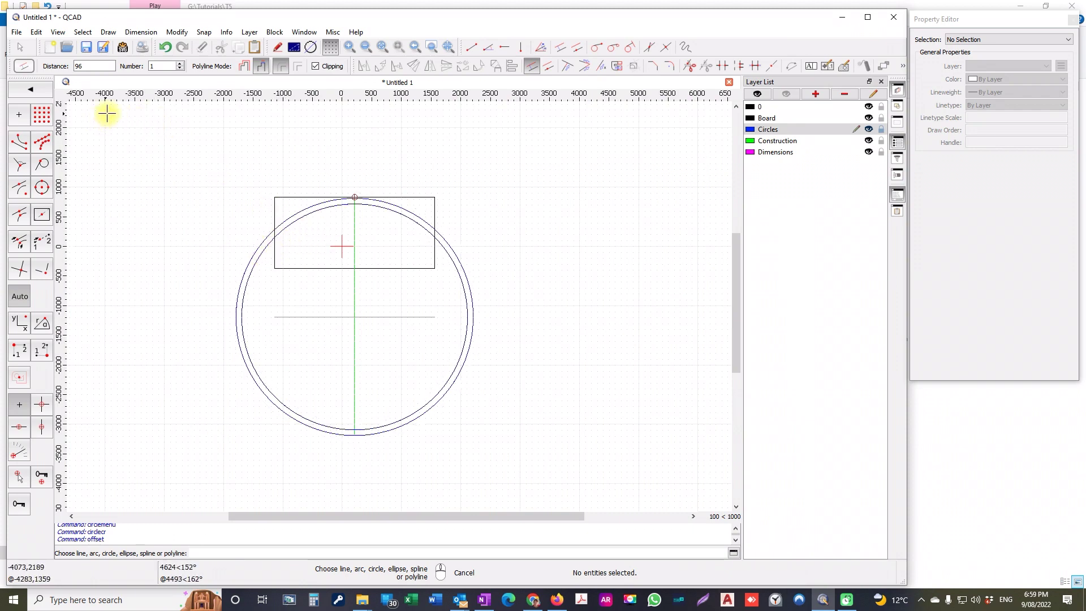
# Step: Offset the new inner circle by 20
pyautogui.doubleClick(82, 66)
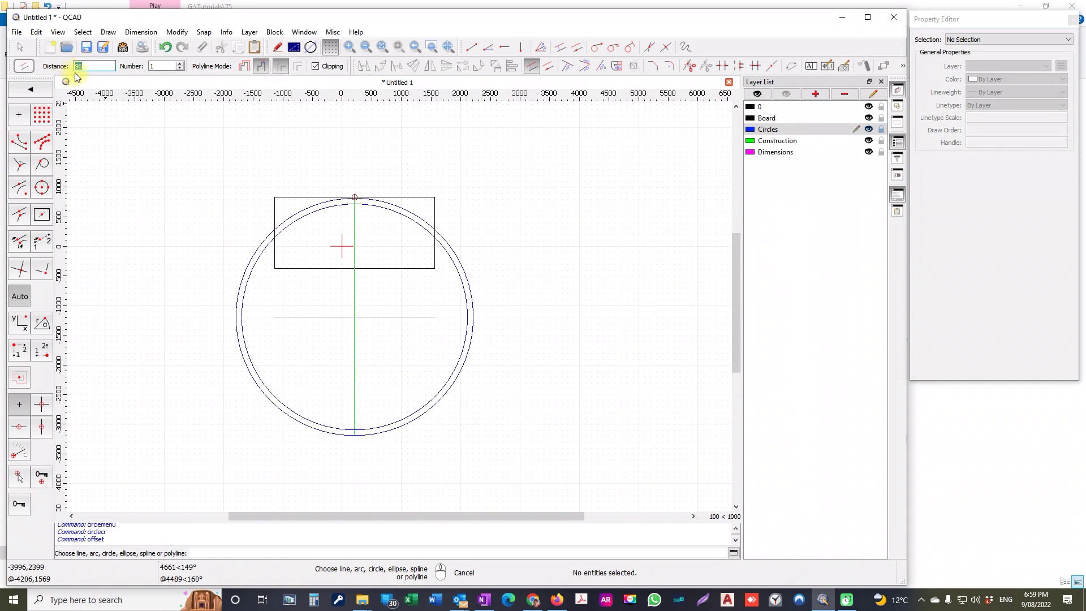
pyautogui.write('20')
pyautogui.scroll(8, 274, 239)
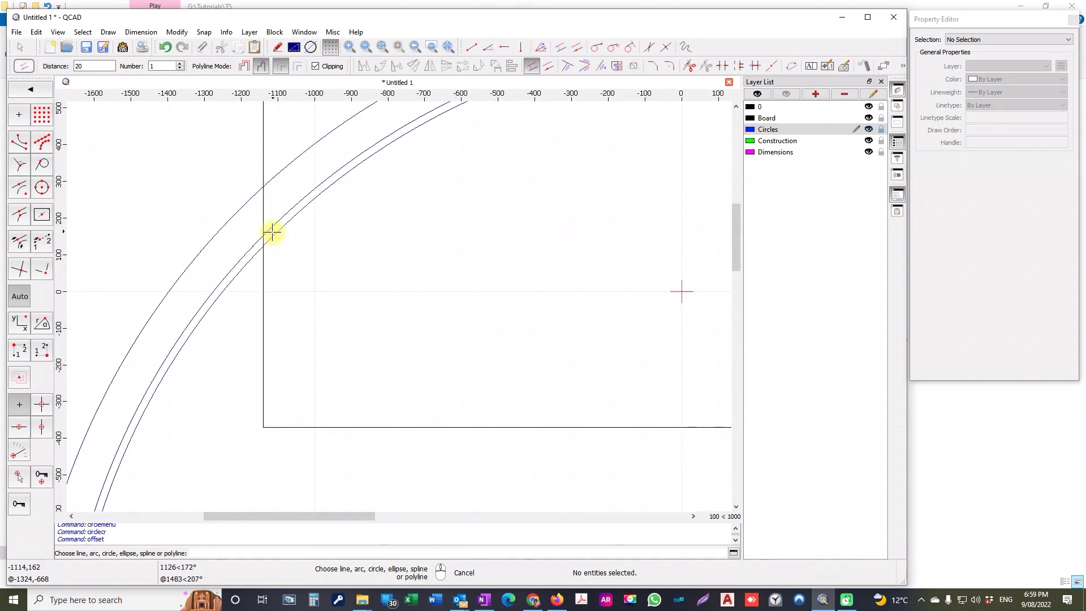
pyautogui.click(270, 233)
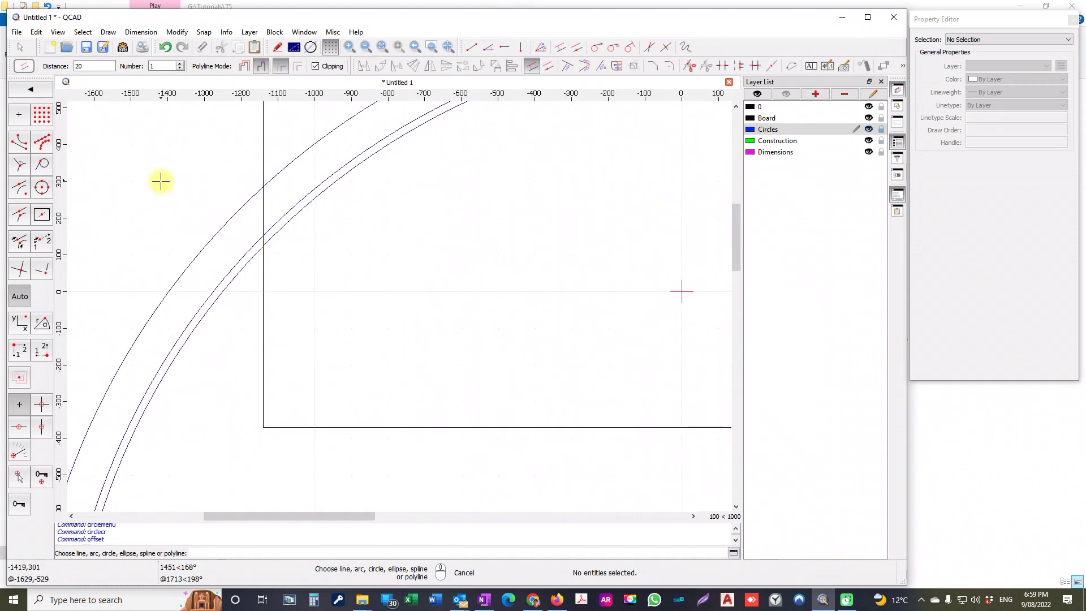
pyautogui.press('l')
pyautogui.press('v')
pyautogui.scroll(-5, 174, 188)
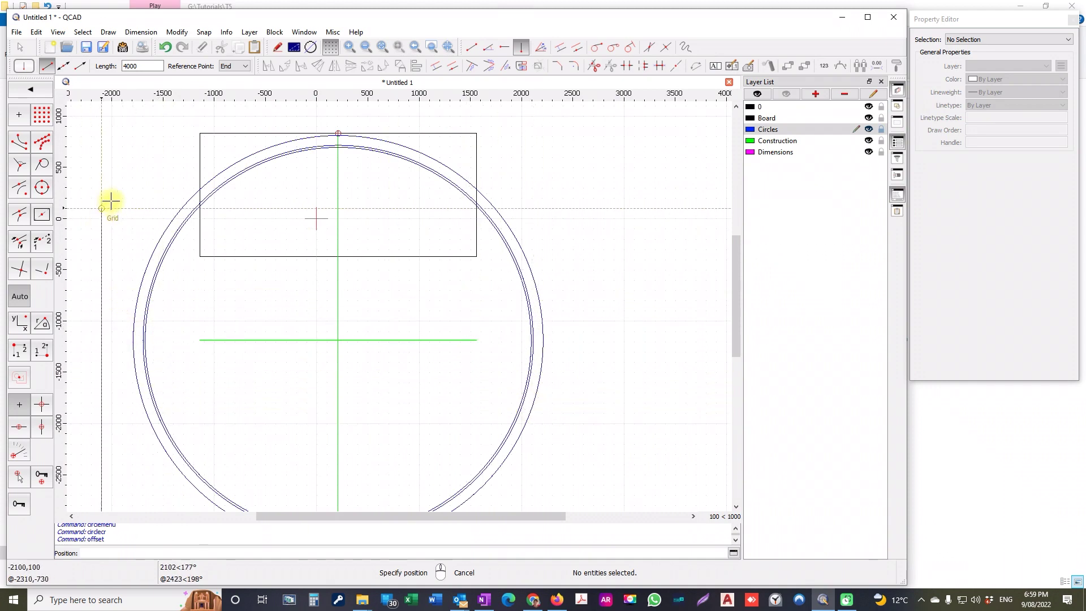
# Step: With Break out Segment, remove the circle segments beyond the board's left edge
pyautogui.click(29, 89)
pyautogui.click(30, 89)
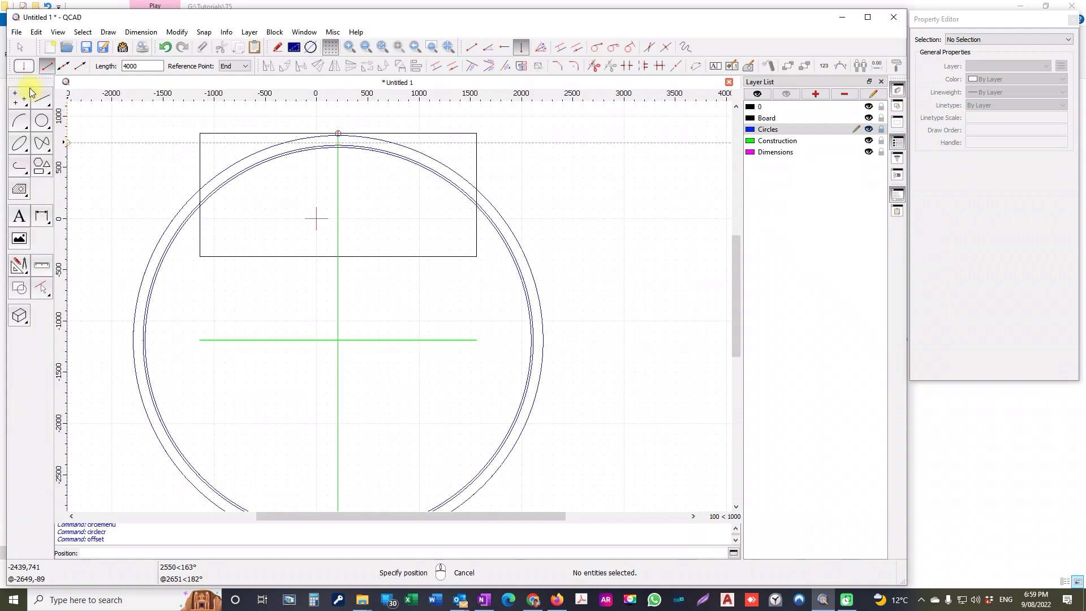
pyautogui.click(18, 266)
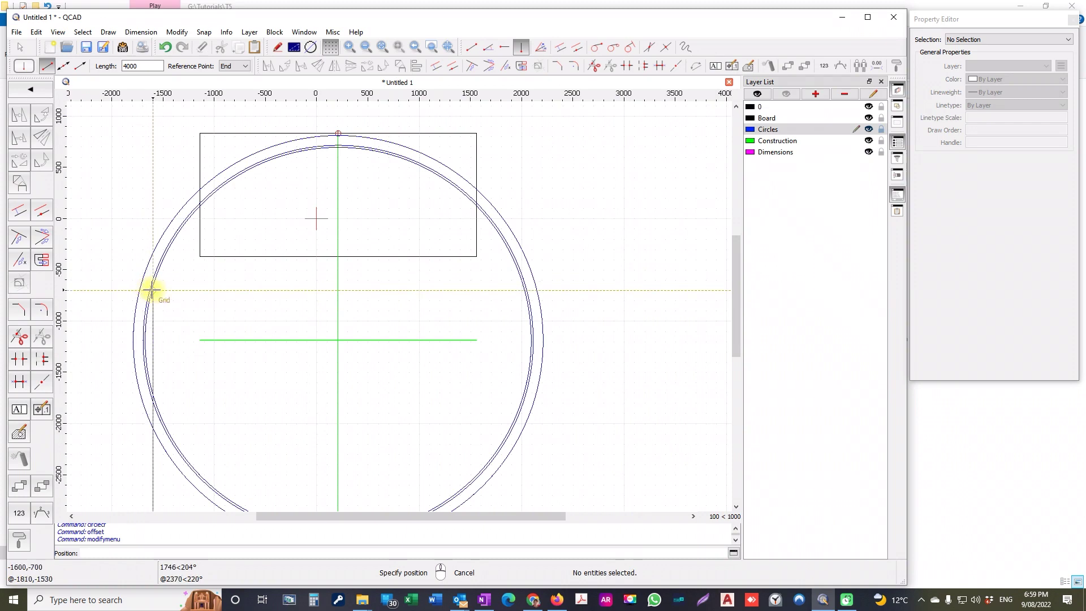
pyautogui.click(20, 360)
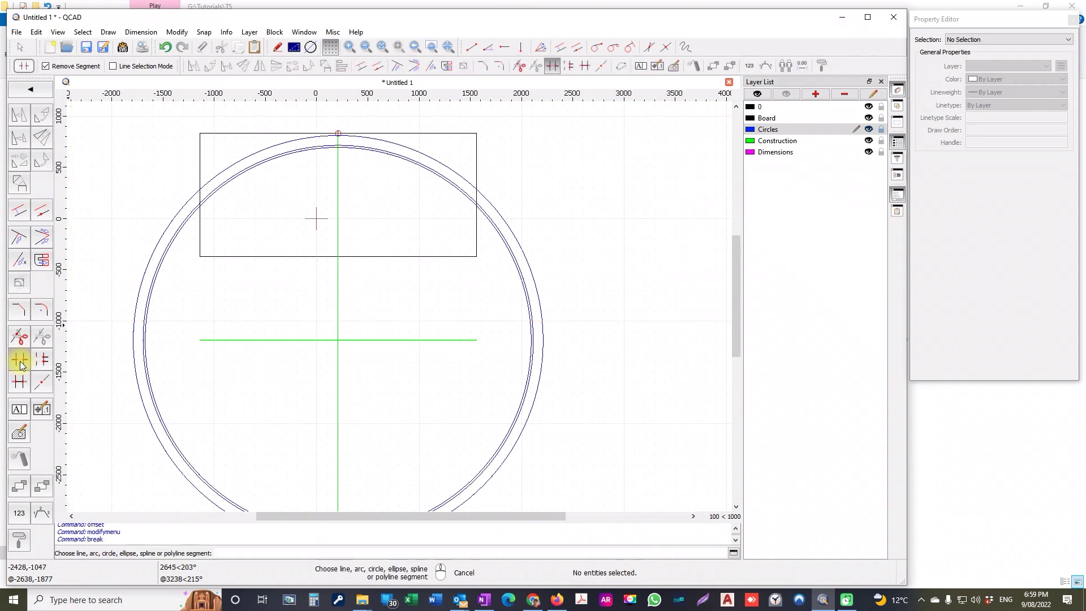
pyautogui.click(156, 246)
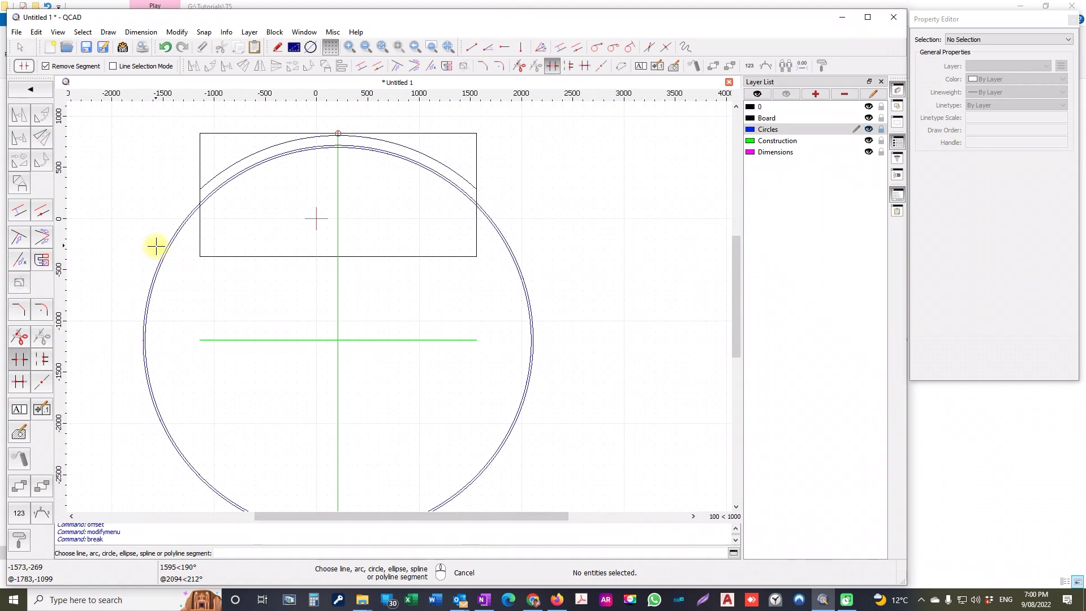
pyautogui.scroll(2, 158, 247)
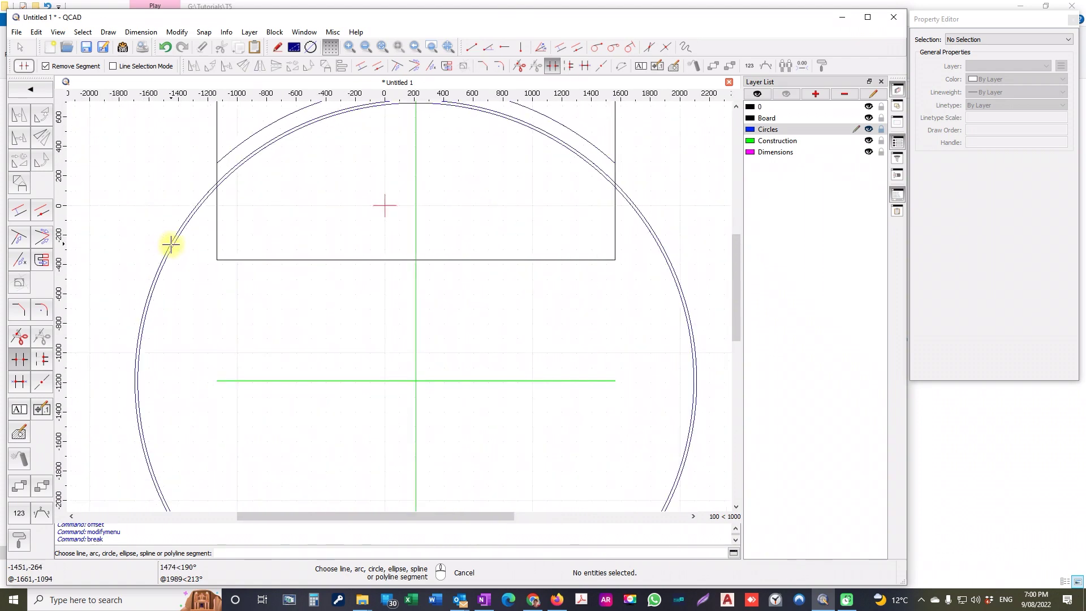
pyautogui.click(170, 243)
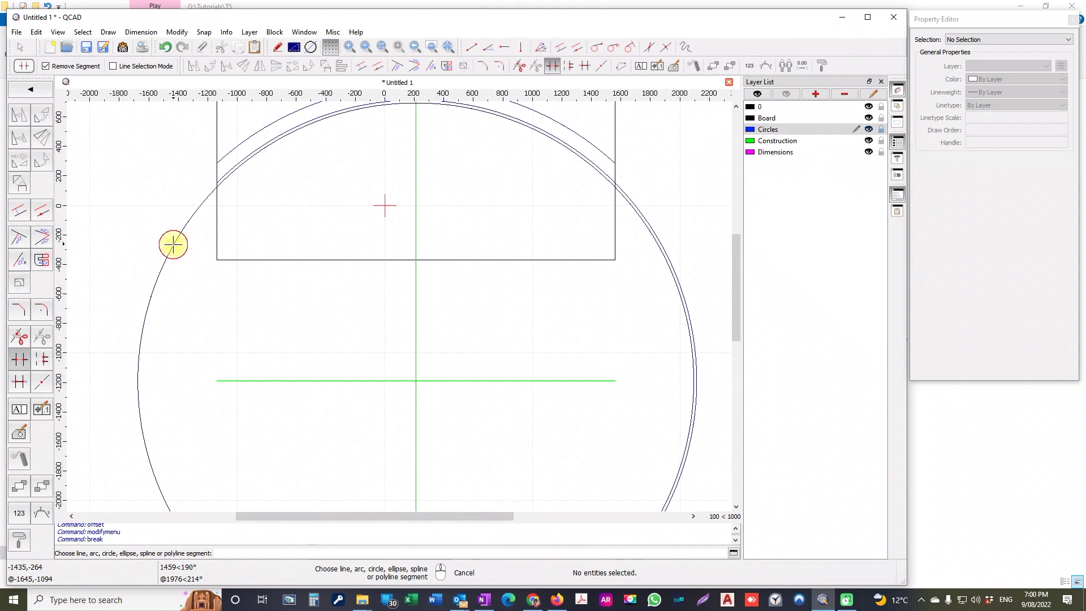
pyautogui.click(172, 244)
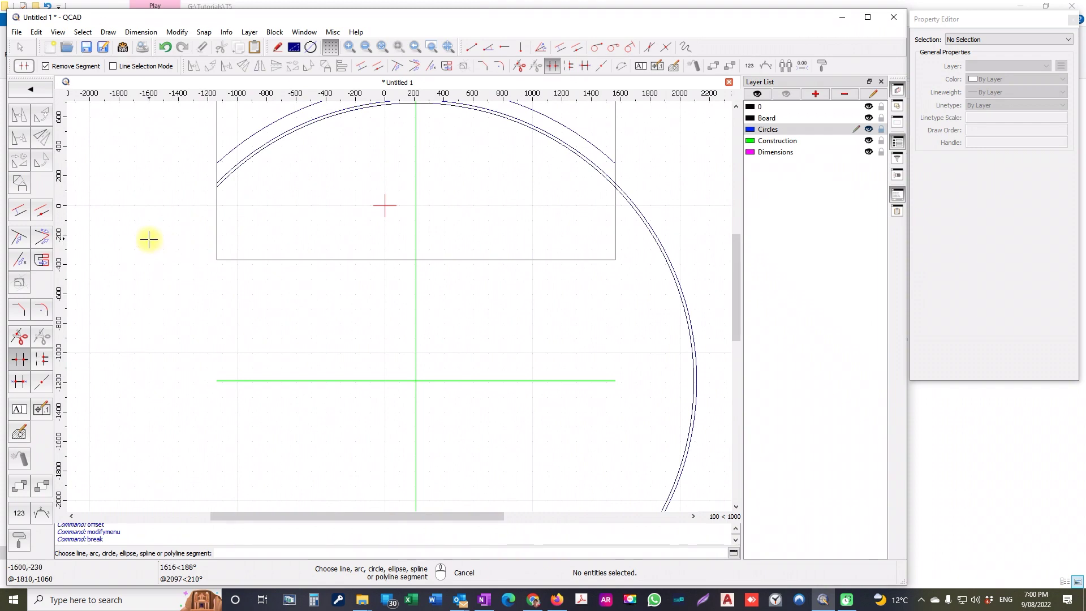
# Step: Remove the arc segments beyond the board's right edge
pyautogui.scroll(-3, 158, 248)
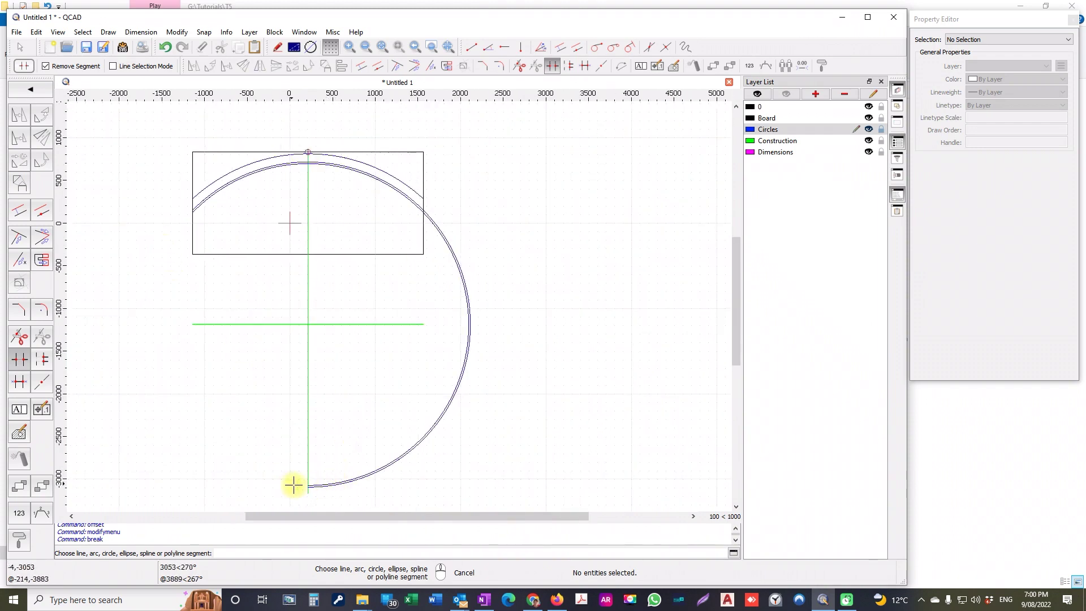
pyautogui.scroll(3, 421, 231)
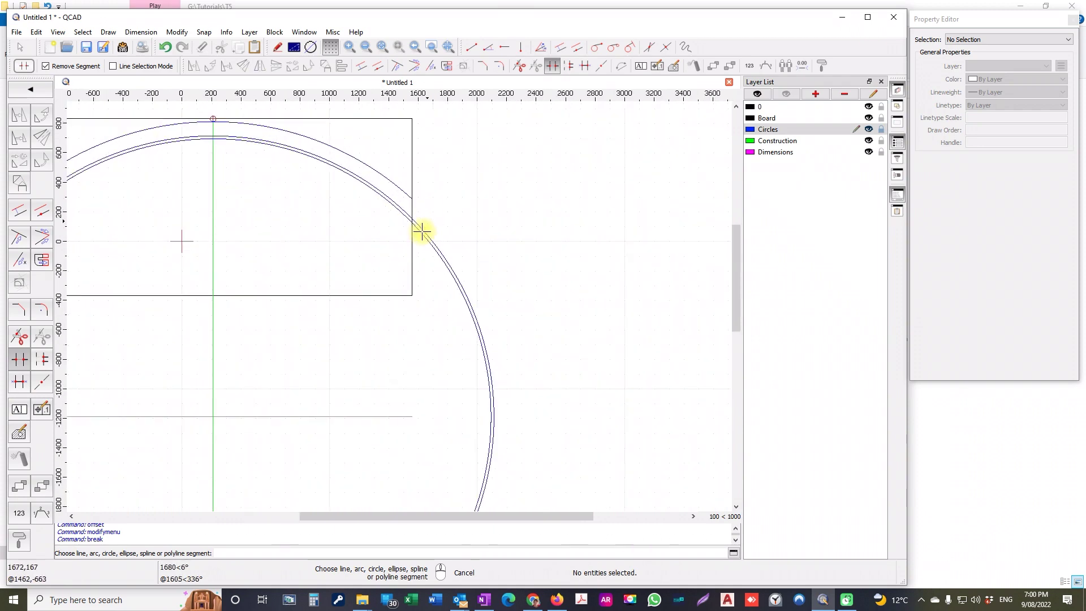
pyautogui.scroll(3, 421, 230)
pyautogui.click(421, 226)
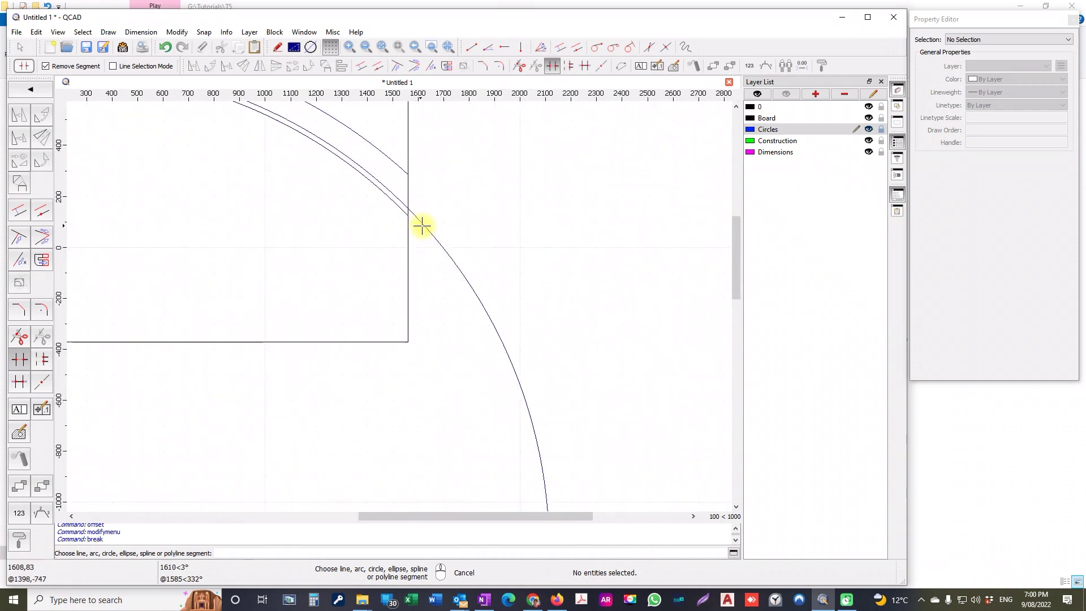
pyautogui.click(423, 227)
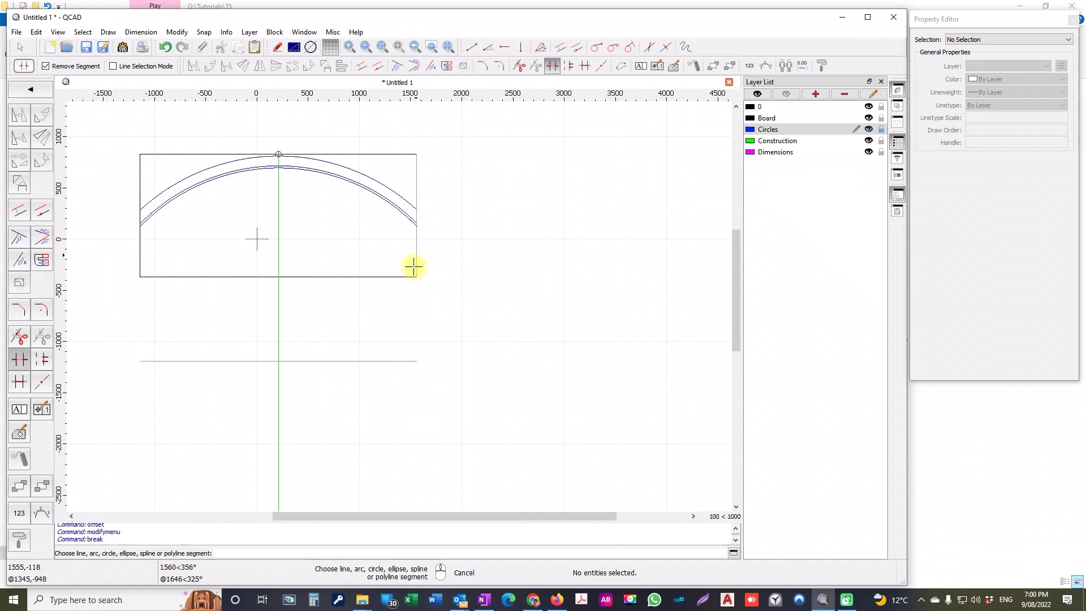
pyautogui.scroll(-3, 413, 267)
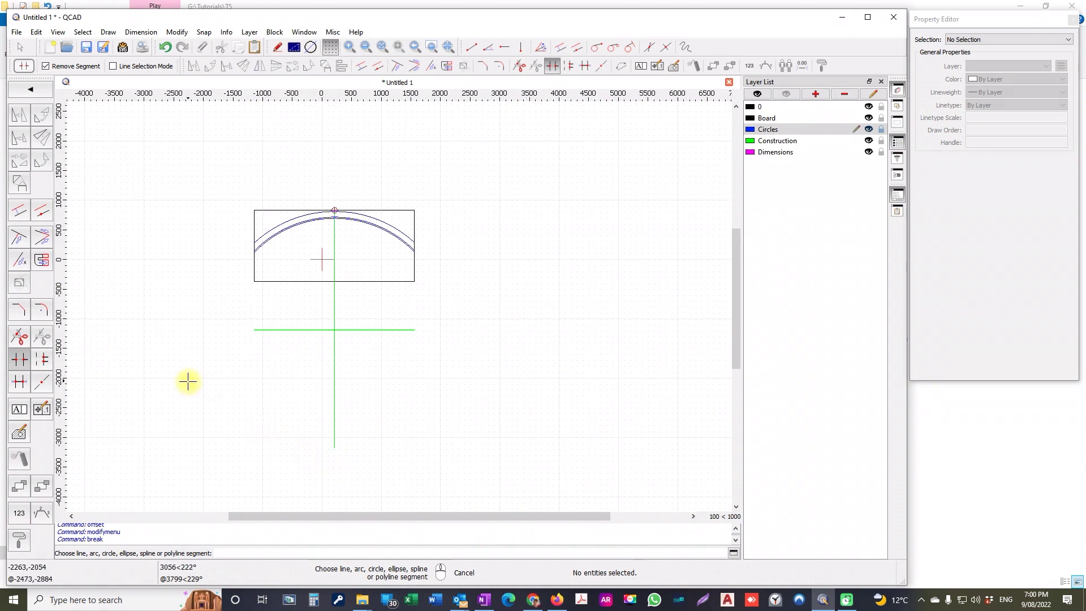
# Step: Window-select the left ends of the three concentric arcs at the top of the board
pyautogui.scroll(3, 318, 225)
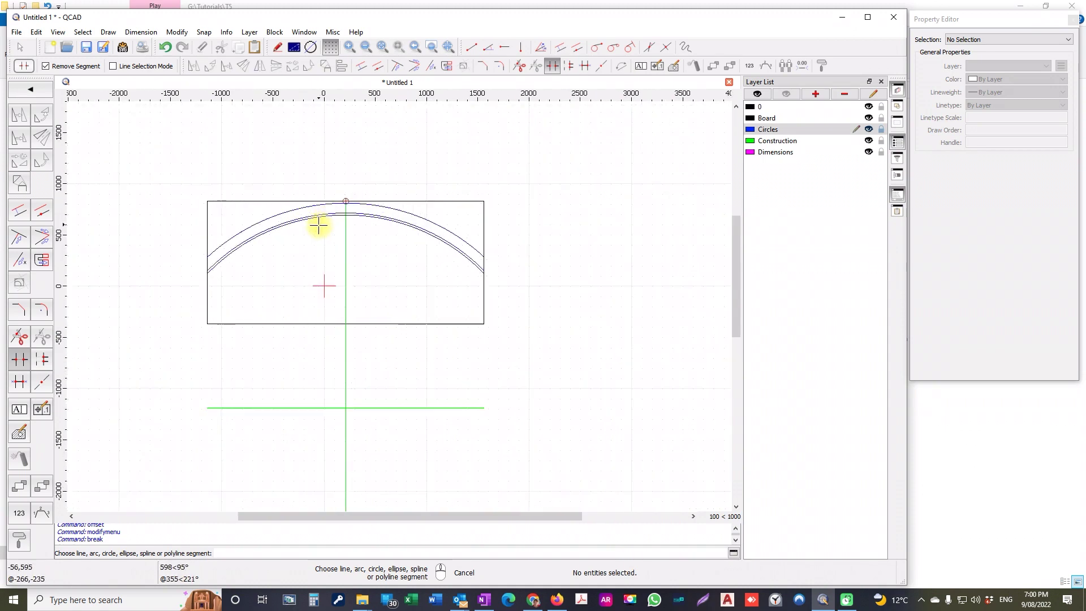
pyautogui.scroll(2, 319, 225)
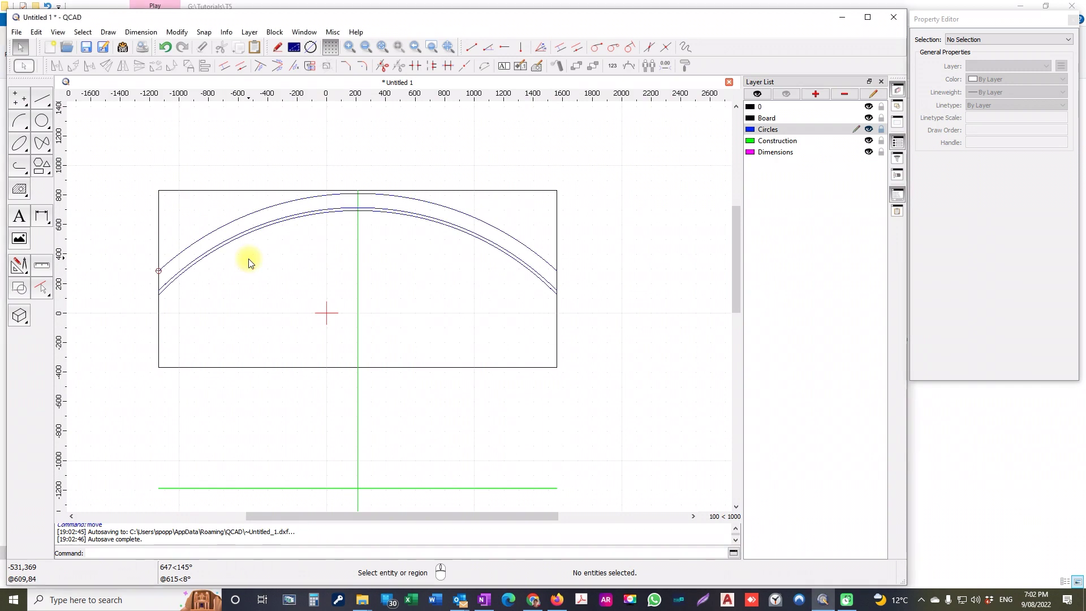
pyautogui.moveTo(248, 260); pyautogui.dragTo(204, 220)
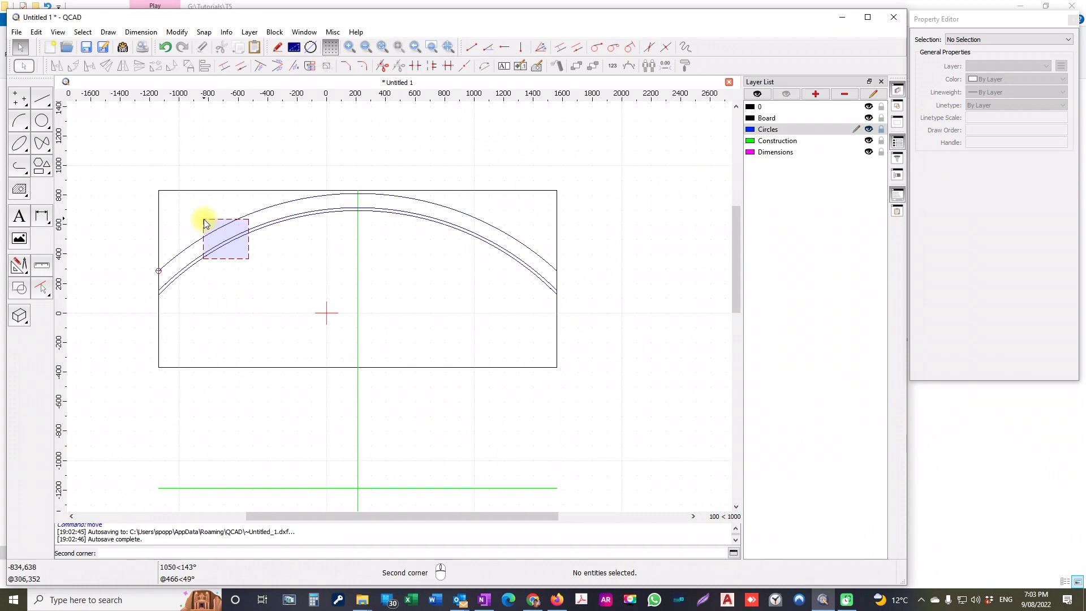
pyautogui.moveTo(204, 220); pyautogui.dragTo(203, 219)
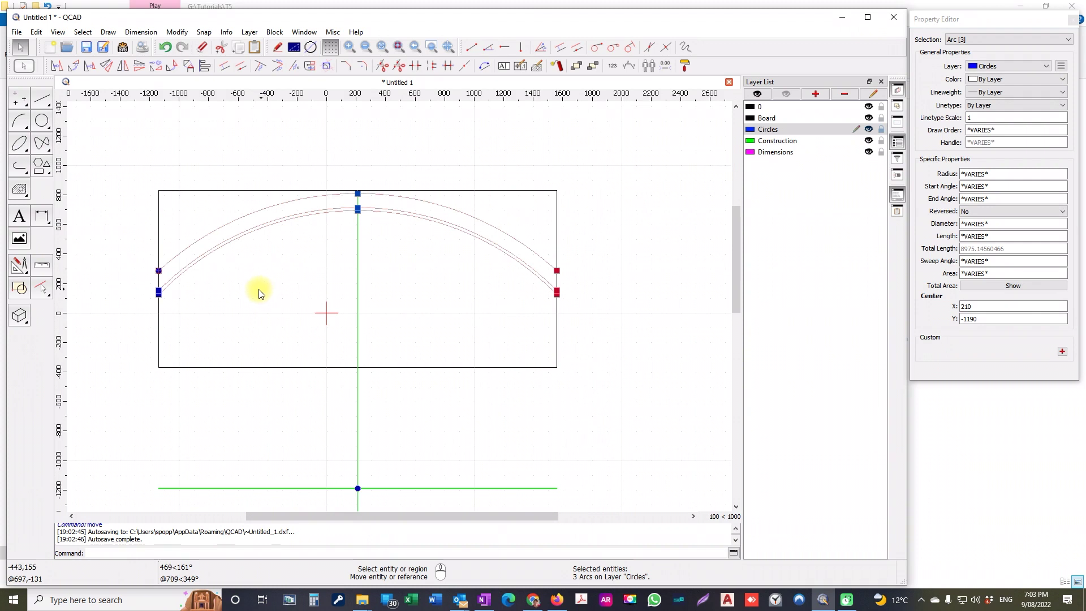
# Step: Copy the arcs from the arc/left-edge intersection to the lower intersection, choosing Multiple copies with 4
pyautogui.click(56, 68)
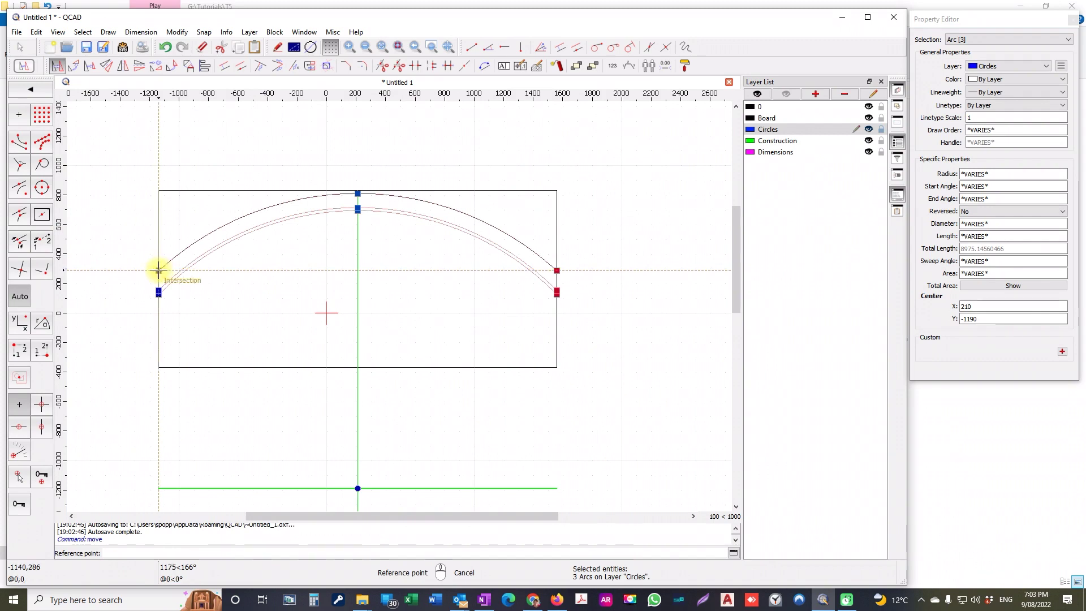
pyautogui.click(159, 270)
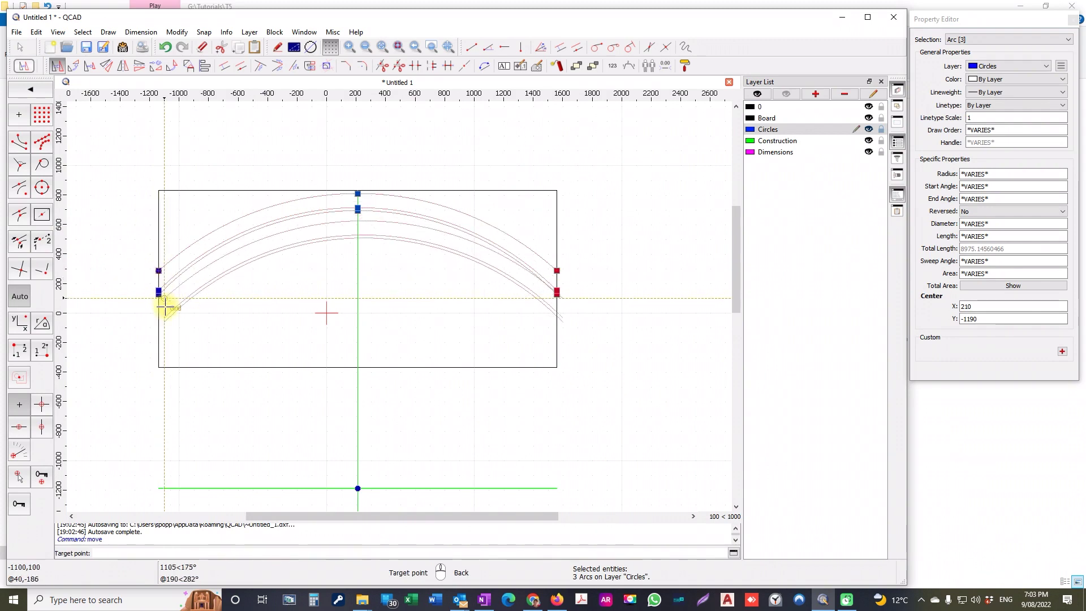
pyautogui.scroll(5, 164, 306)
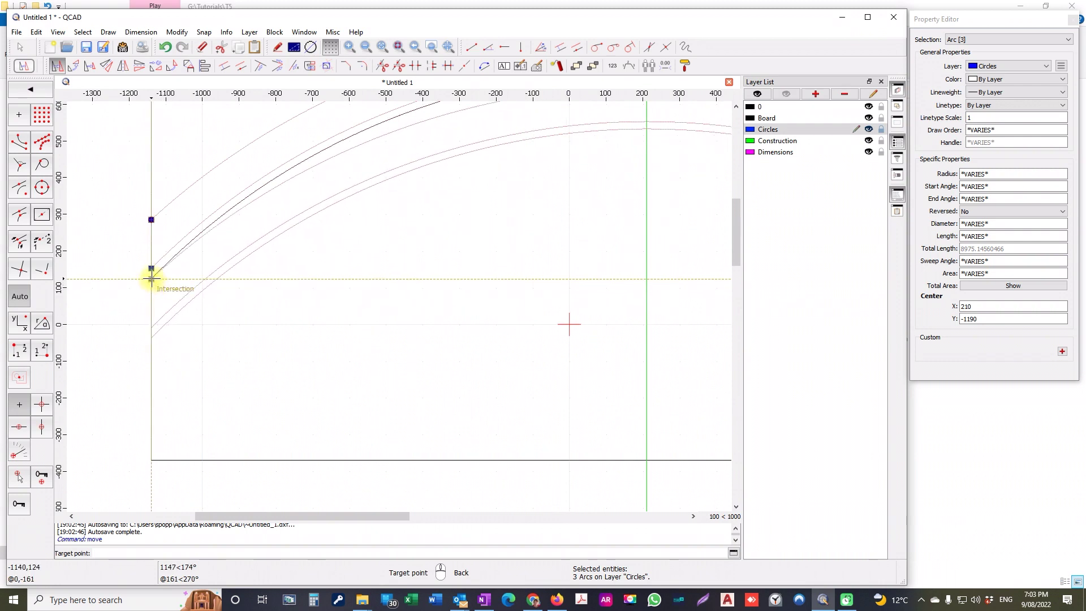
pyautogui.click(151, 278)
pyautogui.click(362, 293)
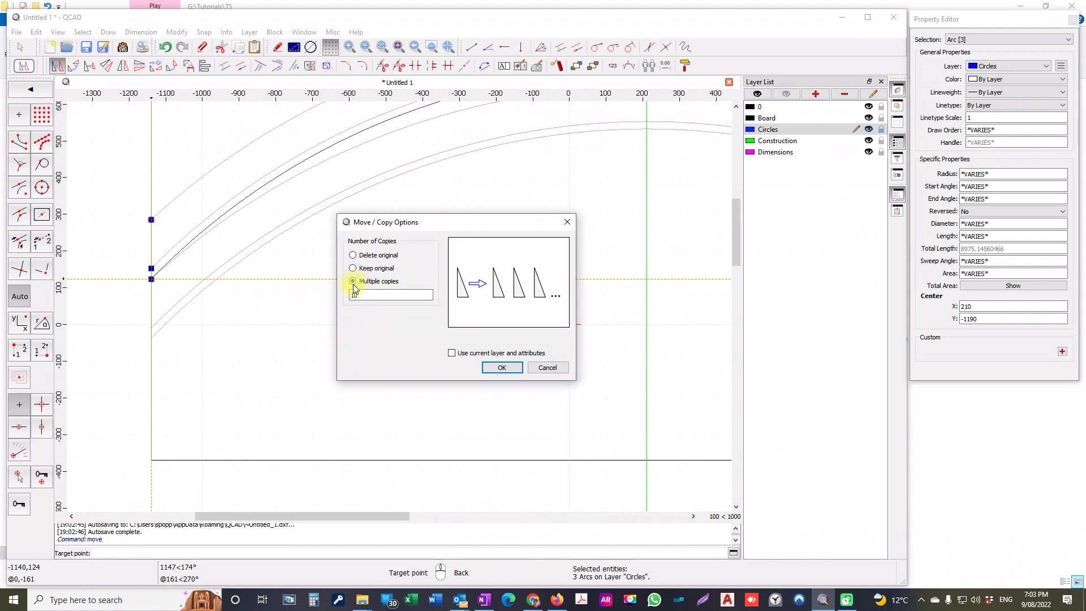
pyautogui.click(353, 283)
pyautogui.click(360, 282)
pyautogui.doubleClick(358, 296)
pyautogui.write('10')
pyautogui.doubleClick(355, 295)
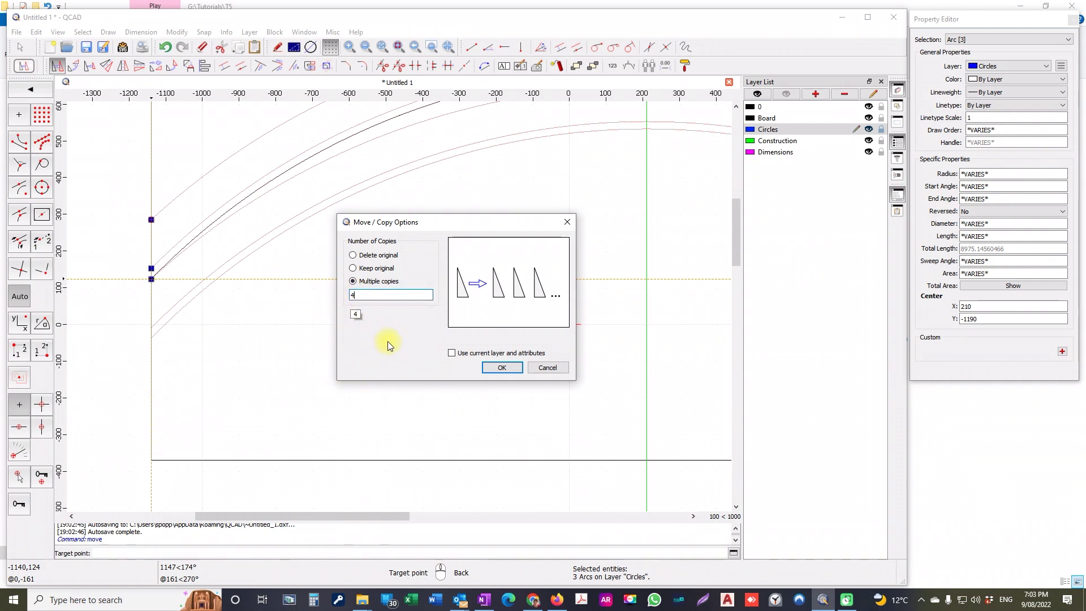
# Step: Confirm the four arc copies and clear the selection
pyautogui.click(496, 375)
pyautogui.scroll(-2, 442, 407)
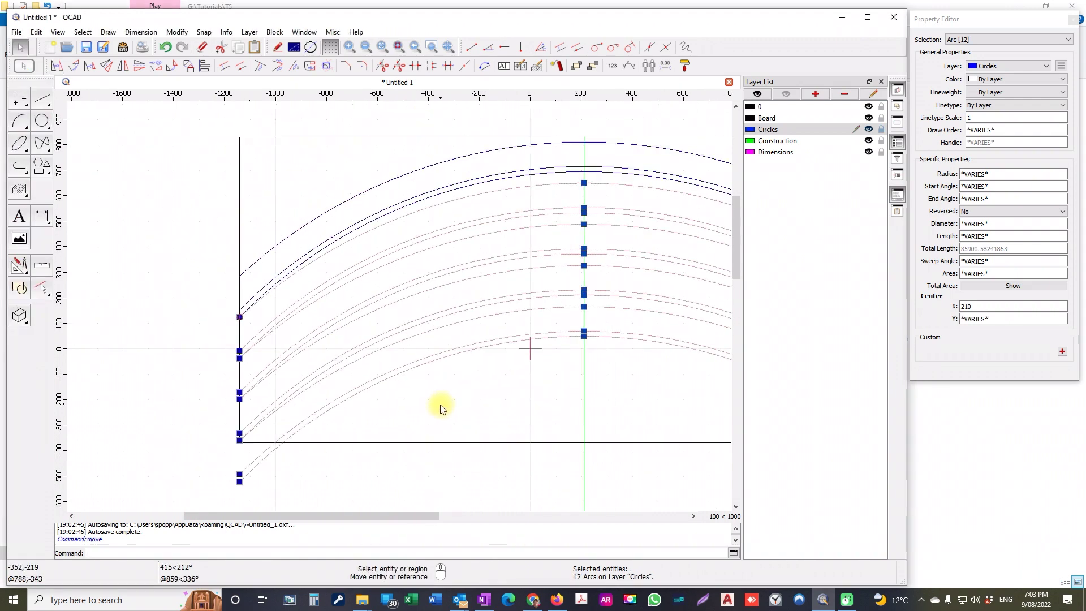
pyautogui.scroll(-3, 442, 408)
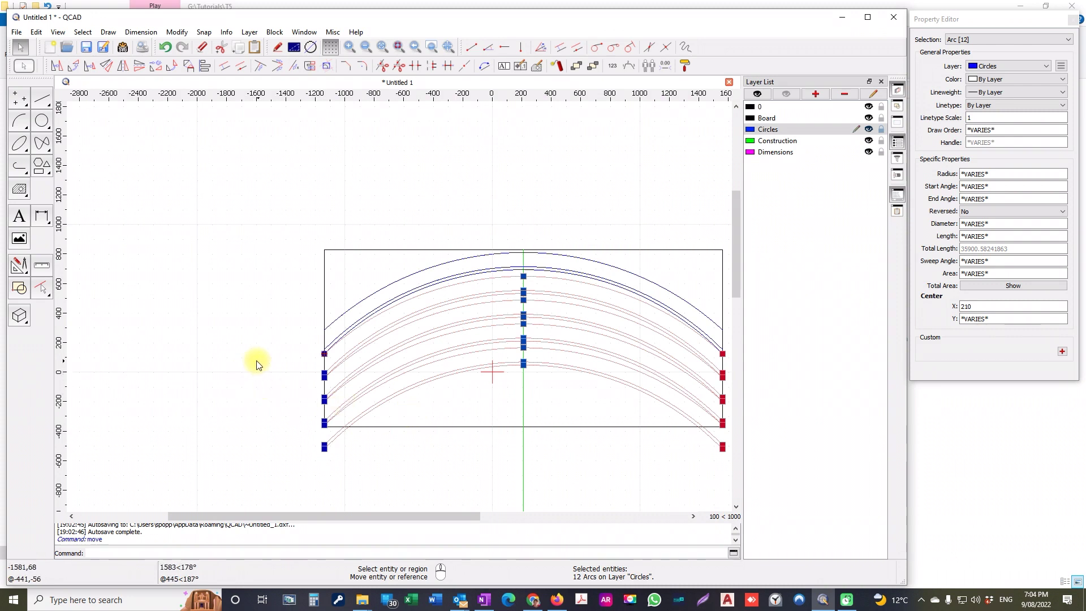
pyautogui.rightClick(233, 320)
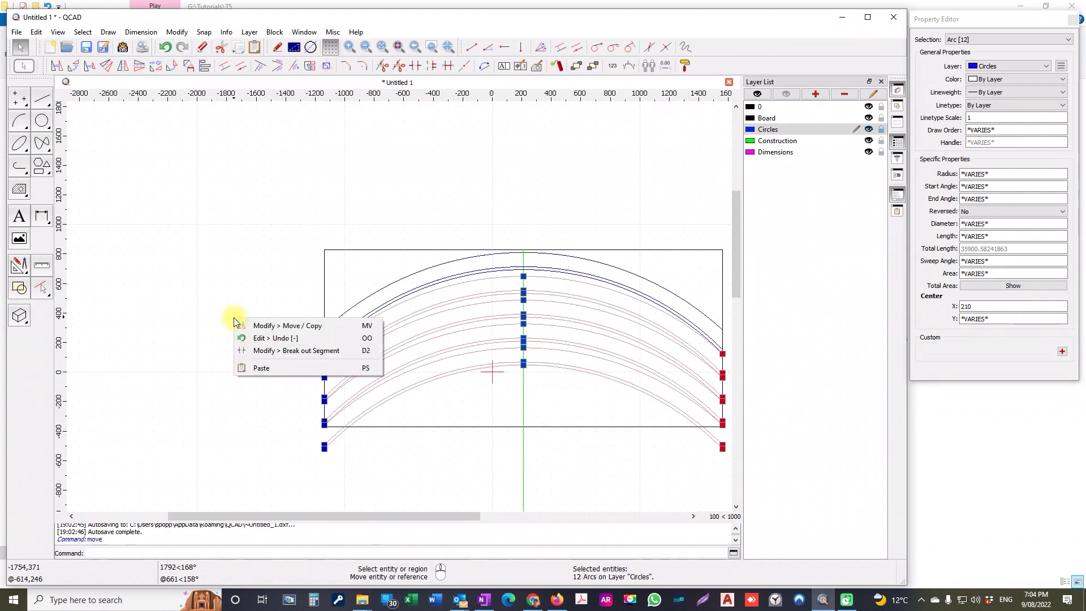
pyautogui.press('Escape')
pyautogui.press('Escape')
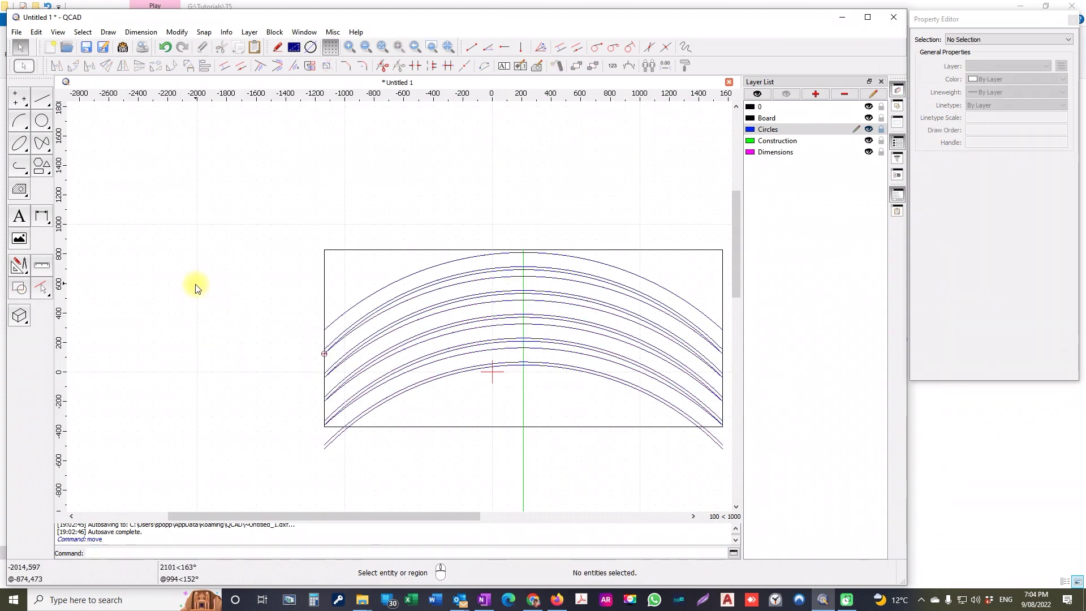
# Step: Delete the surplus duplicate arcs on the right side of the board
pyautogui.click(422, 388)
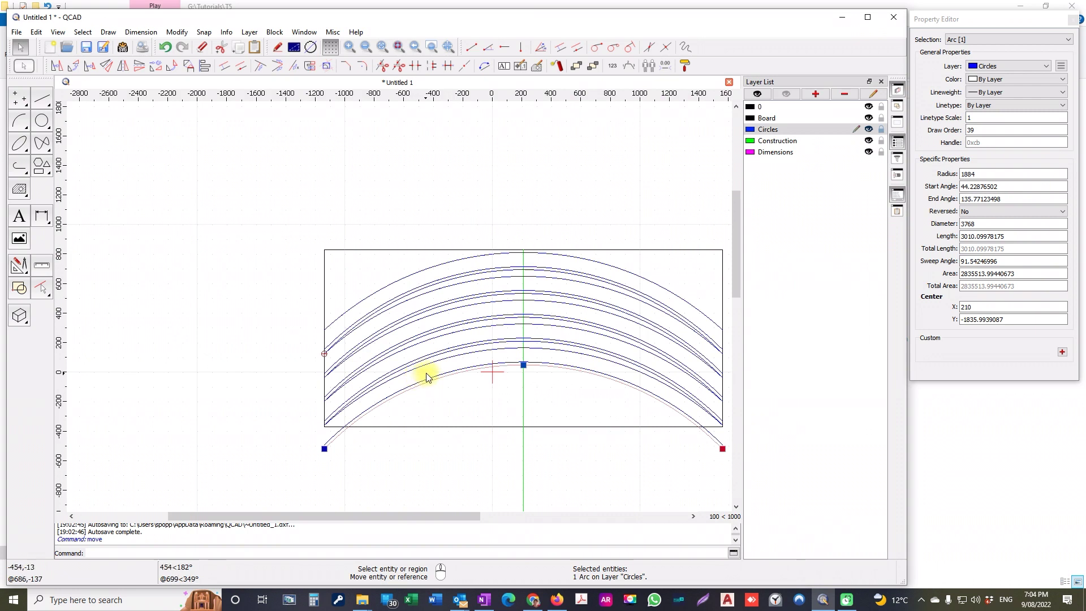
pyautogui.press('Delete')
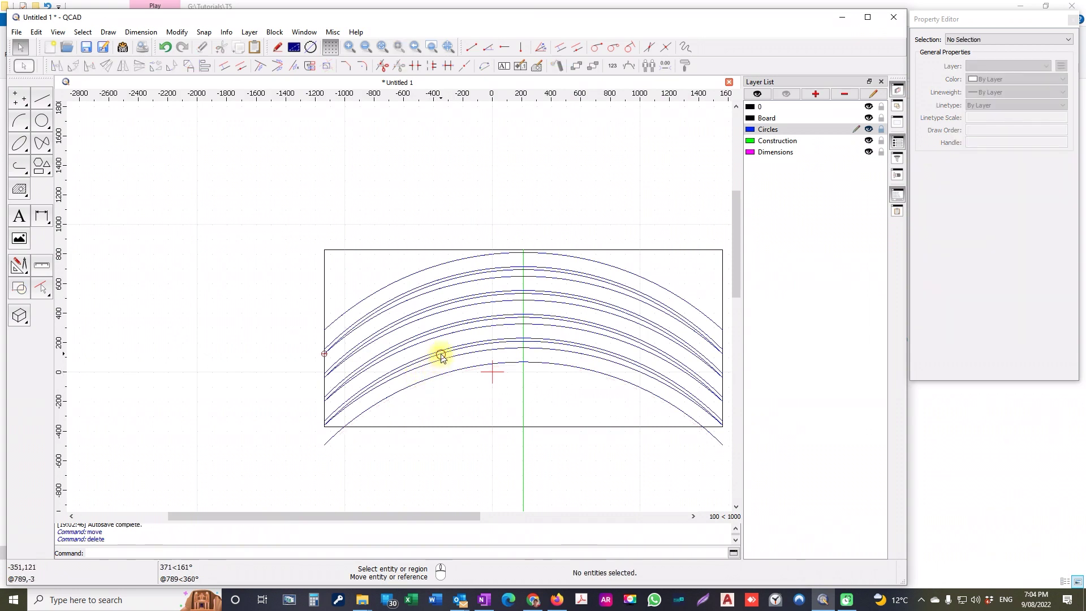
pyautogui.click(441, 356)
pyautogui.press('Delete')
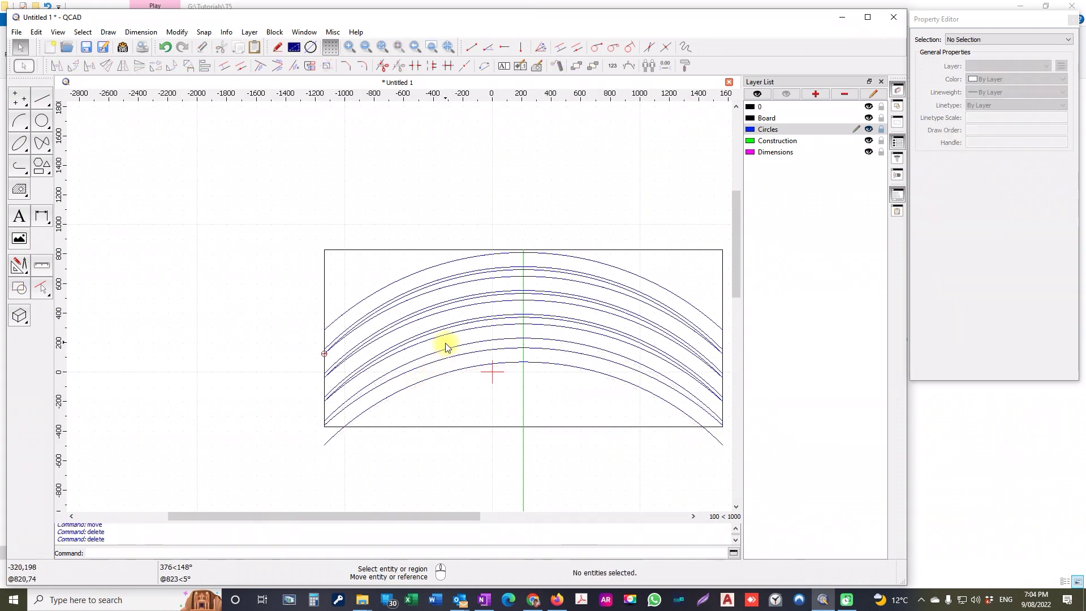
pyautogui.click(451, 331)
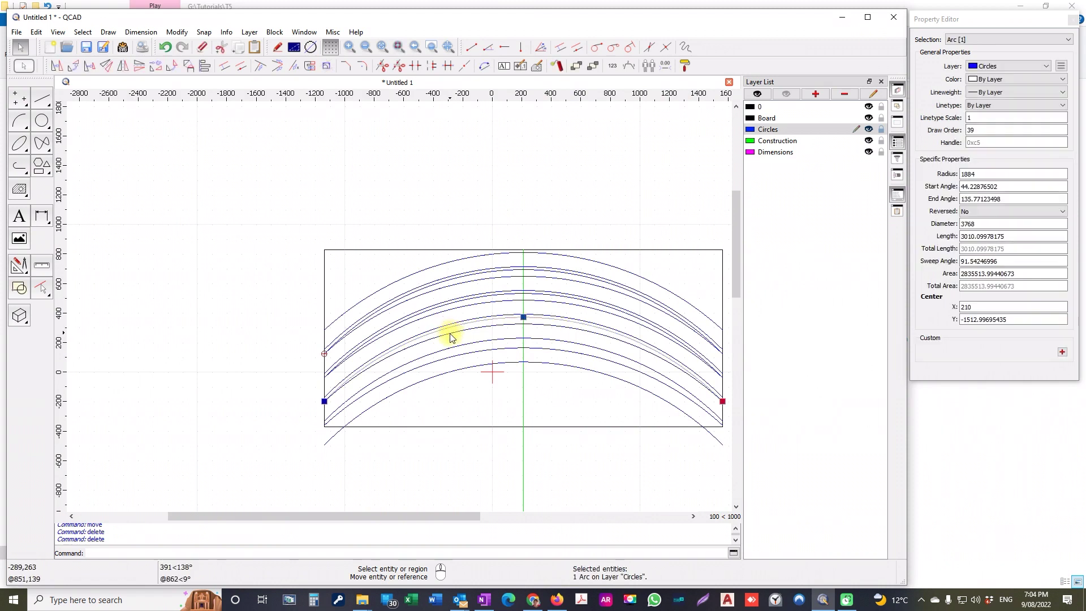
pyautogui.press('Delete')
pyautogui.click(451, 307)
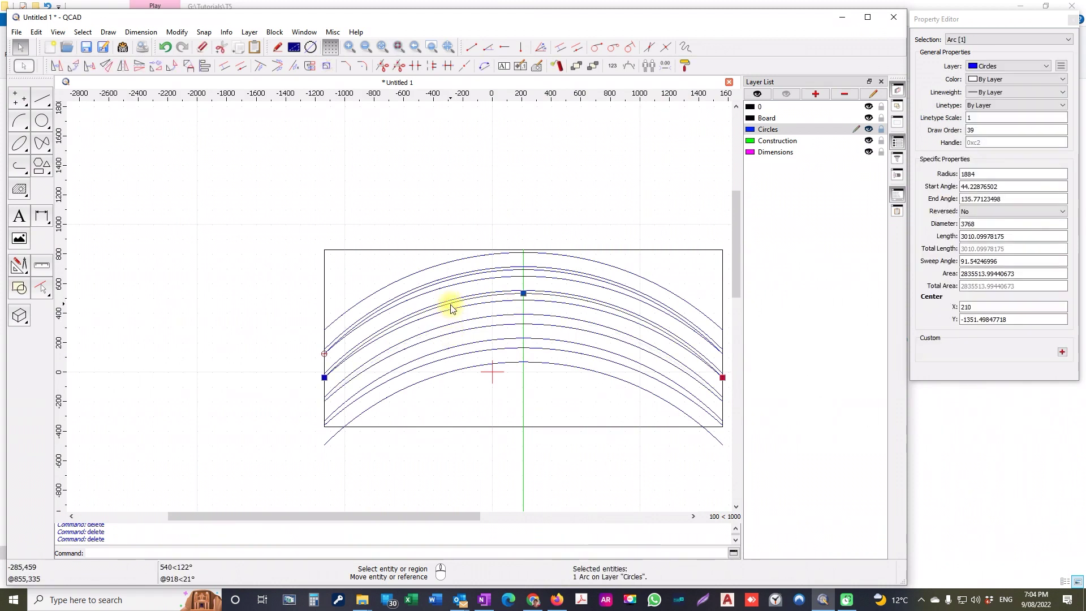
pyautogui.press('Escape')
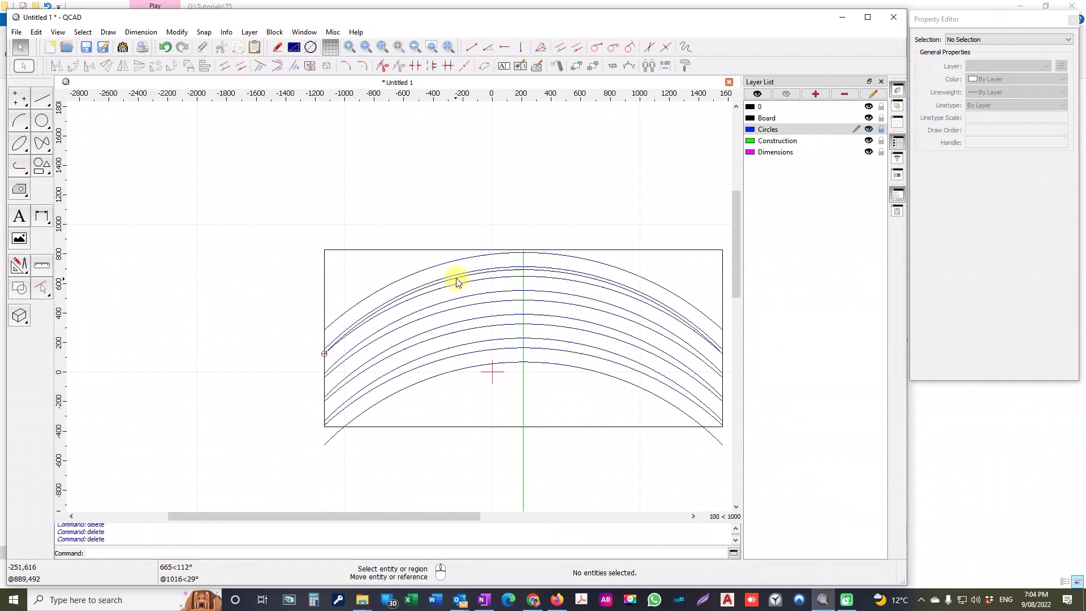
pyautogui.click(455, 283)
pyautogui.press('Delete')
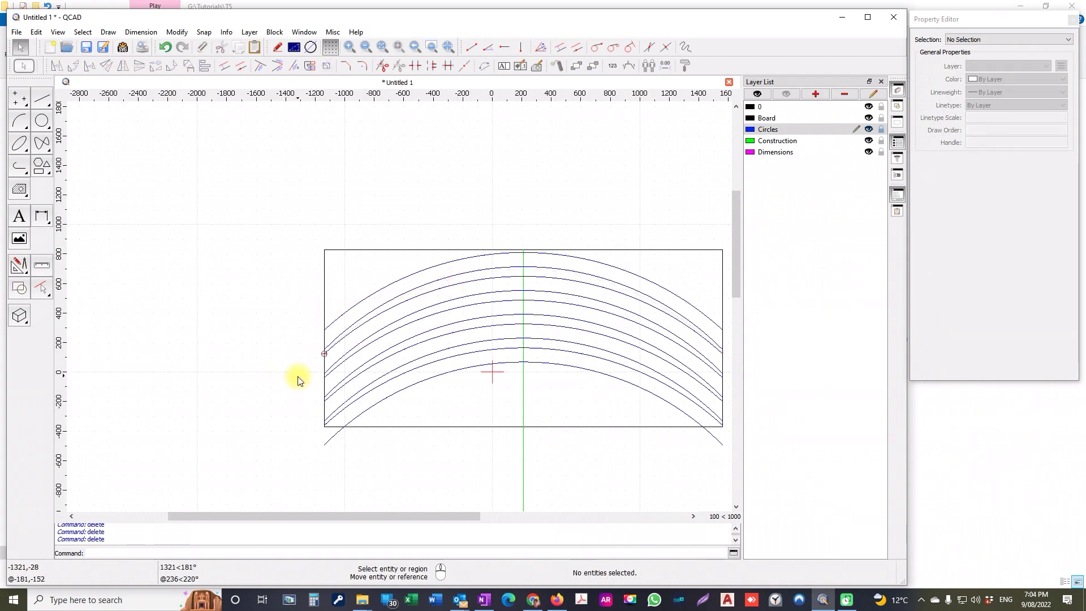
# Step: Draw radial lines from the left-edge arc point down to the centre and up to the right edge
pyautogui.scroll(-1, 297, 377)
pyautogui.scroll(-1, 299, 377)
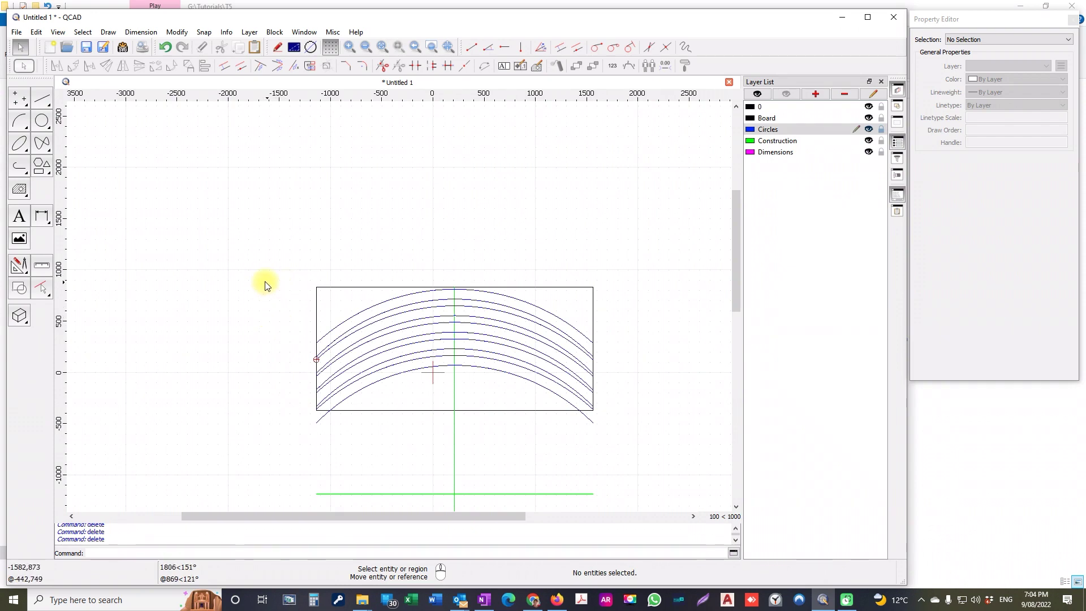
pyautogui.click(43, 102)
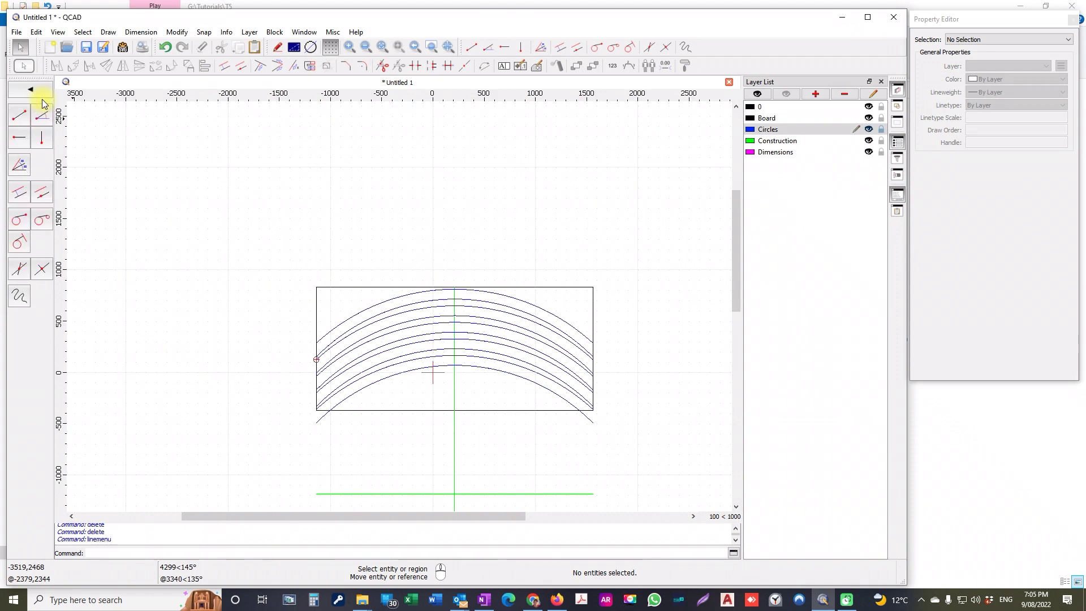
pyautogui.click(18, 116)
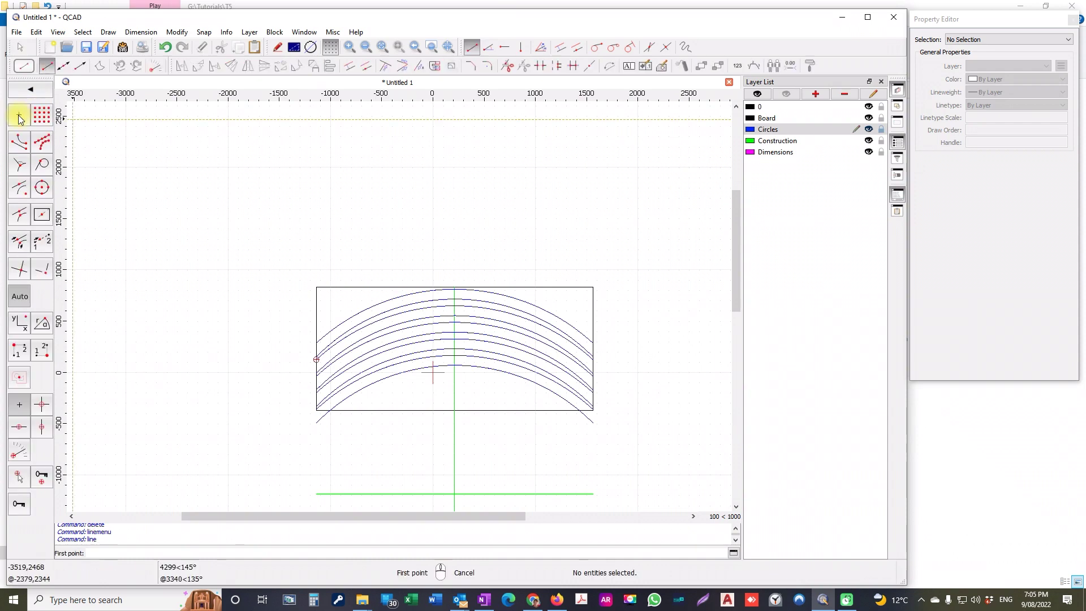
pyautogui.click(314, 342)
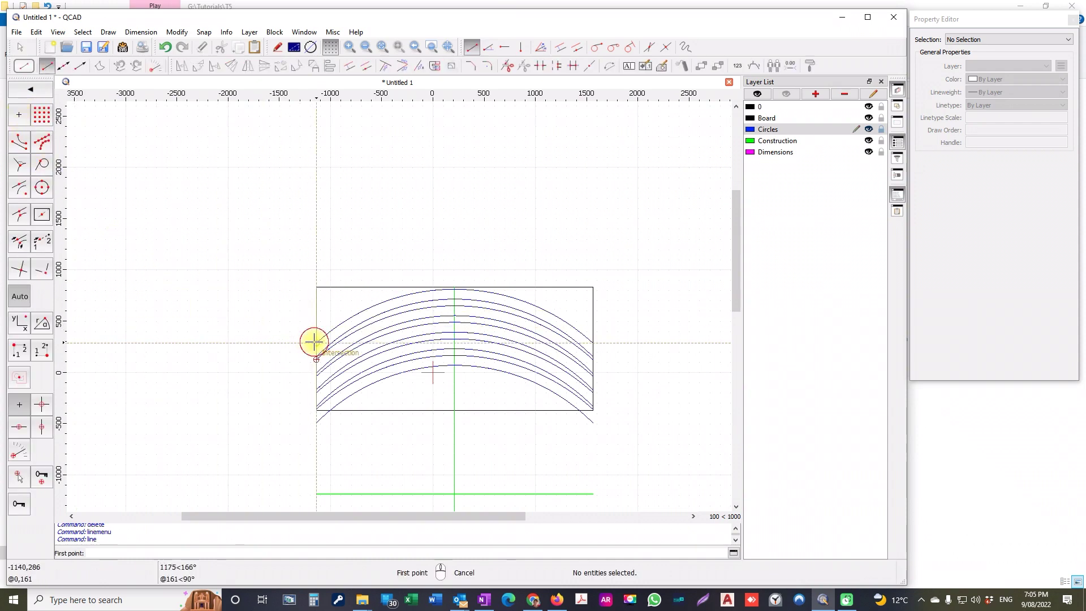
pyautogui.click(454, 494)
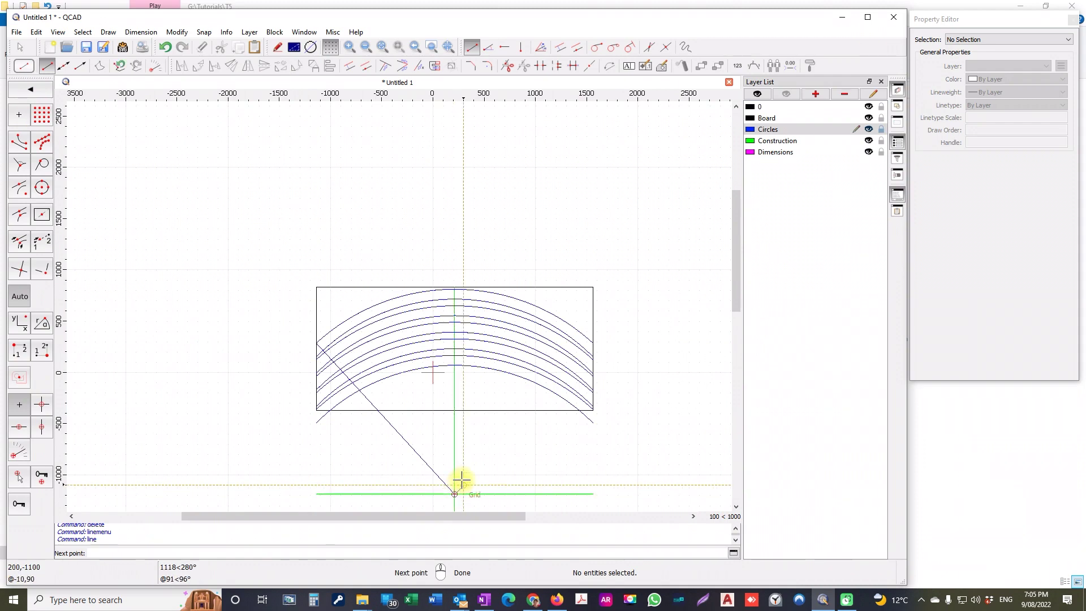
pyautogui.click(593, 343)
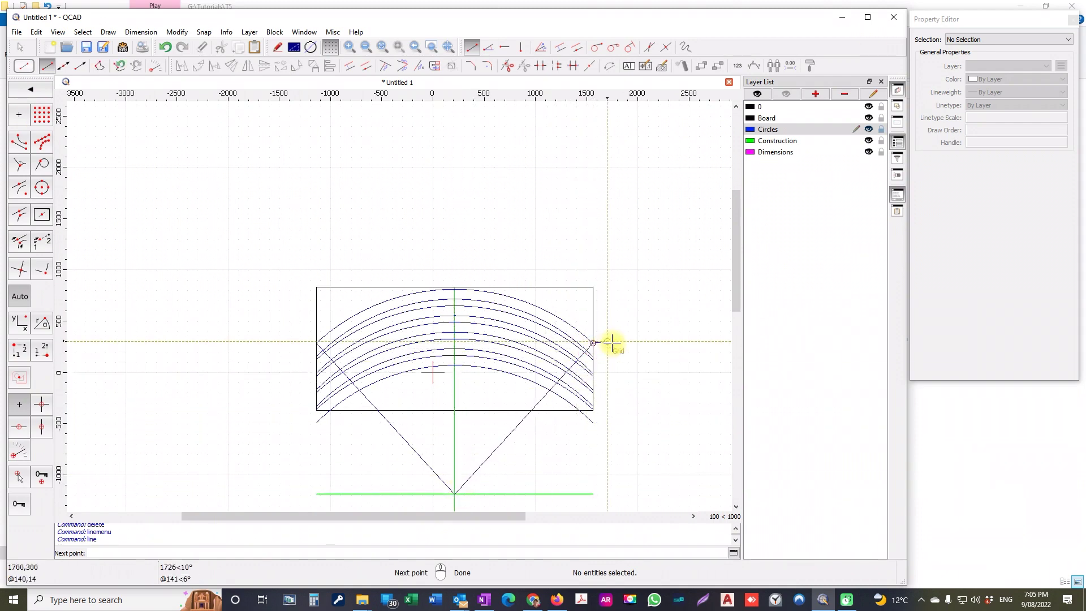
pyautogui.rightClick(612, 343)
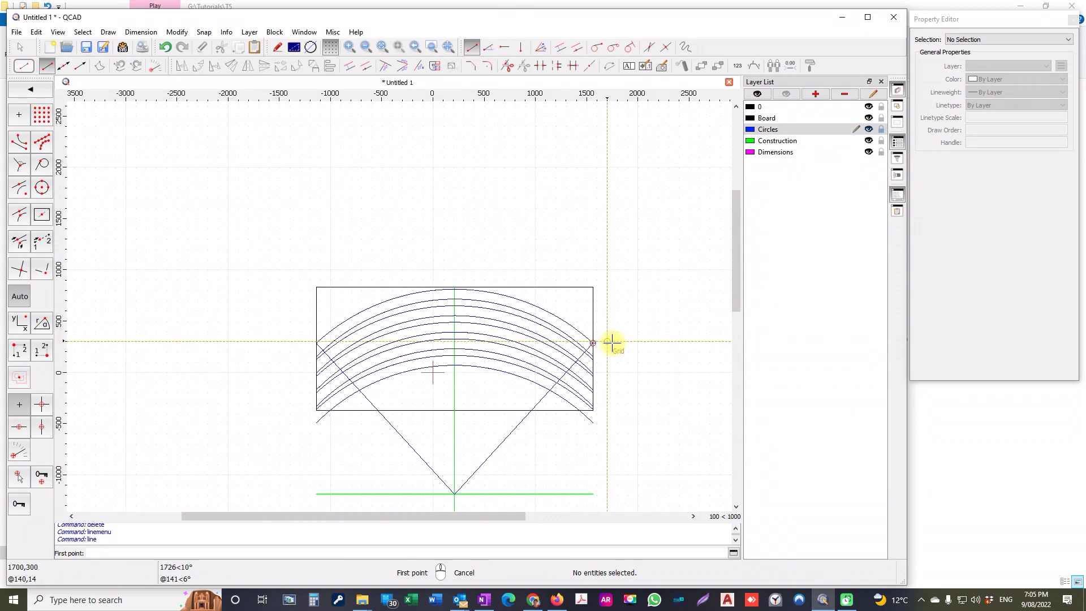
pyautogui.rightClick(641, 318)
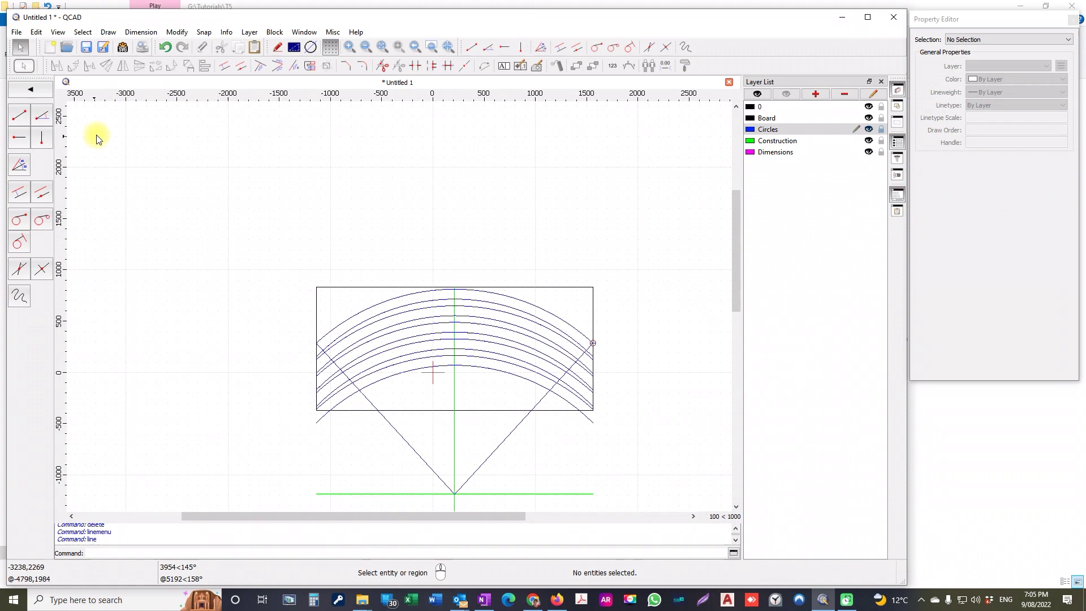
# Step: Add an angular dimension between the left and right diagonal lines, with its arc below the board
pyautogui.click(30, 90)
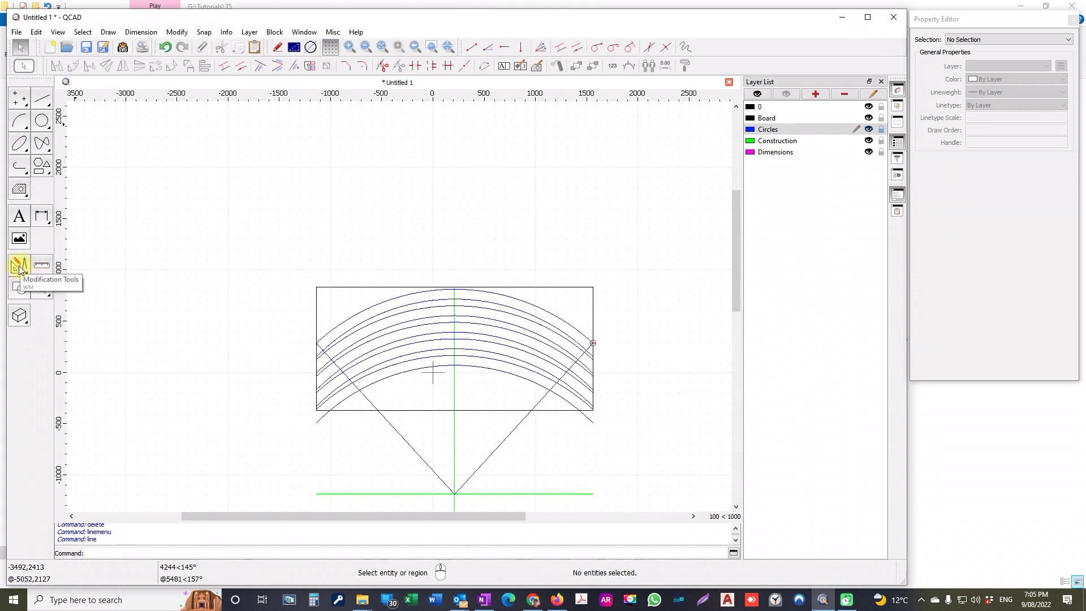
pyautogui.click(41, 216)
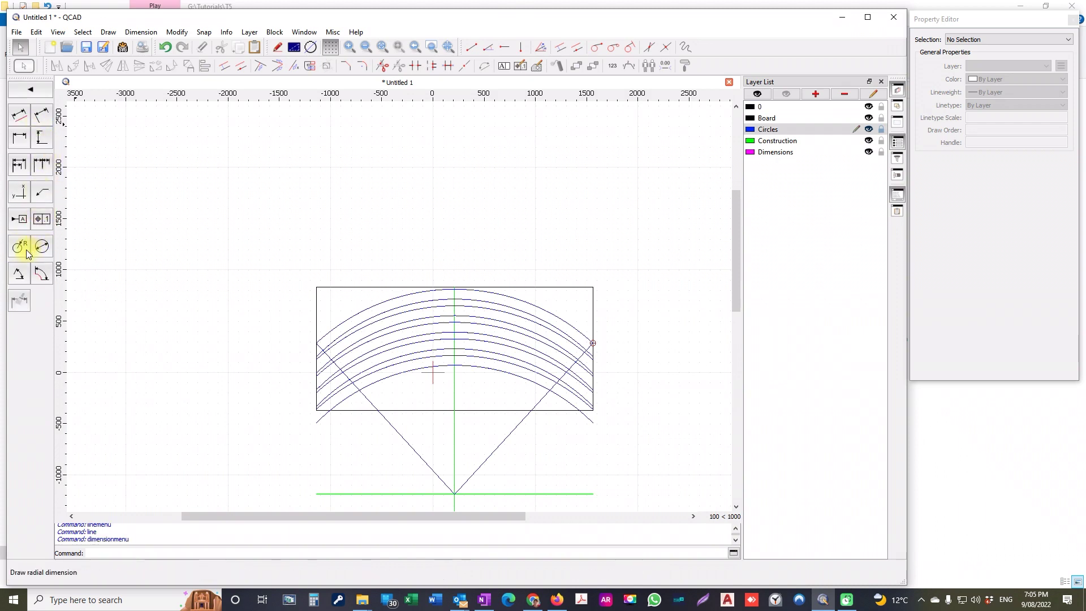
pyautogui.click(18, 277)
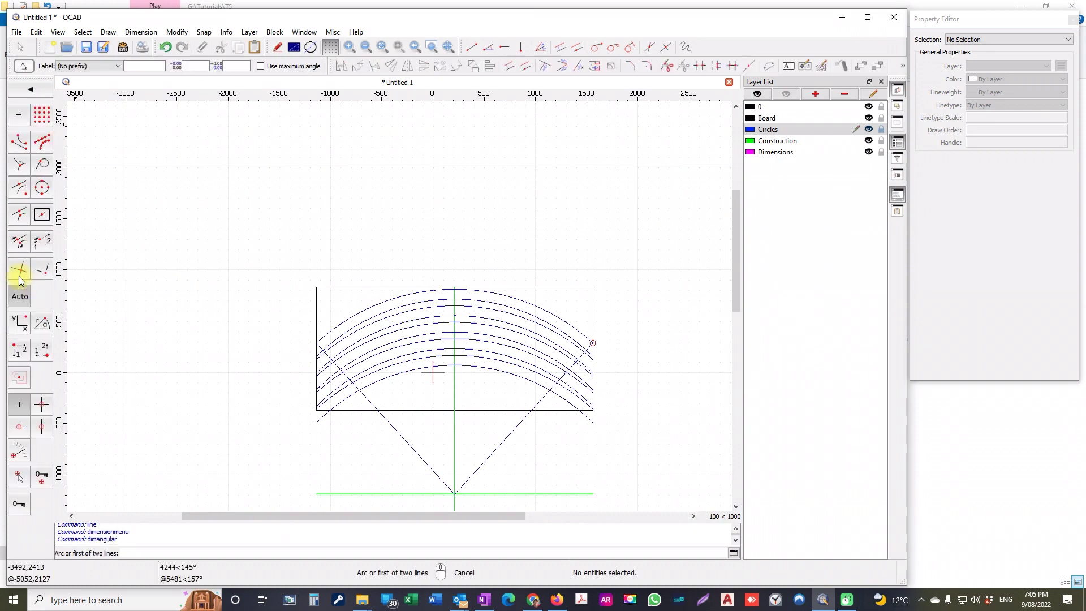
pyautogui.click(414, 450)
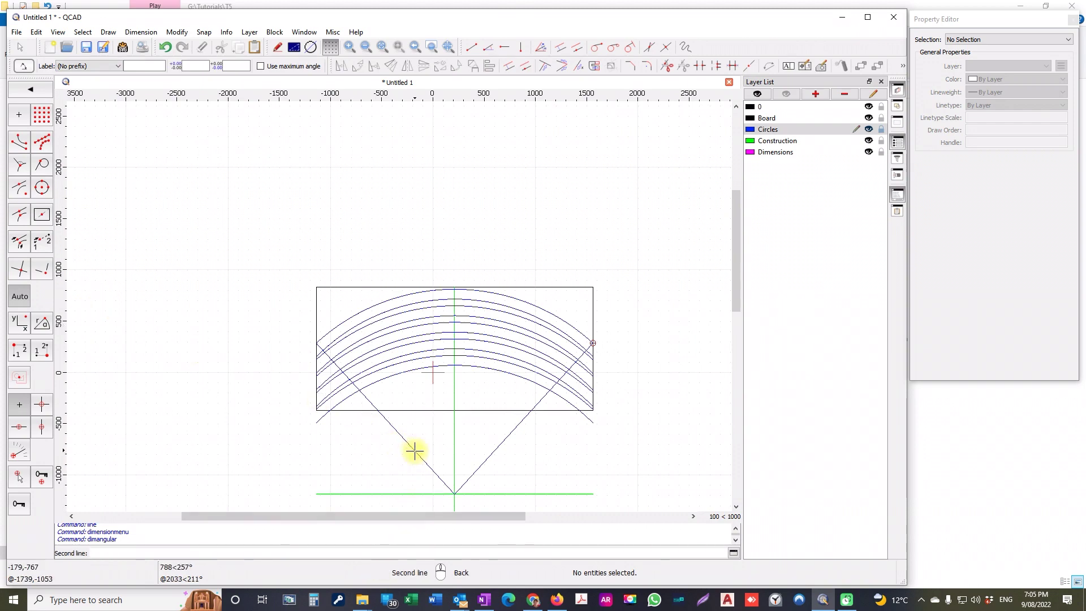
pyautogui.click(493, 452)
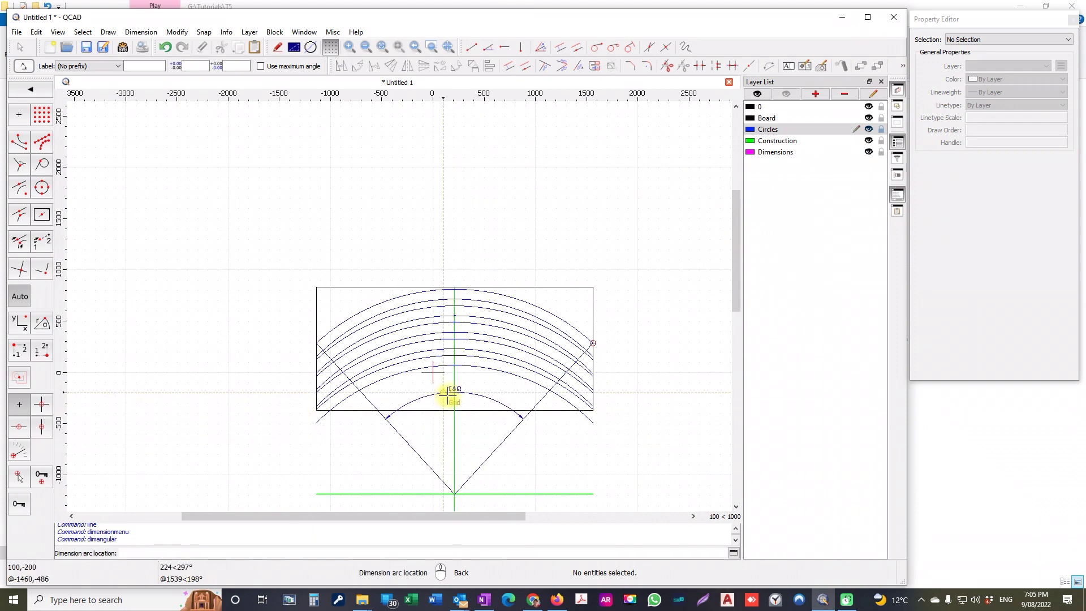
pyautogui.click(447, 422)
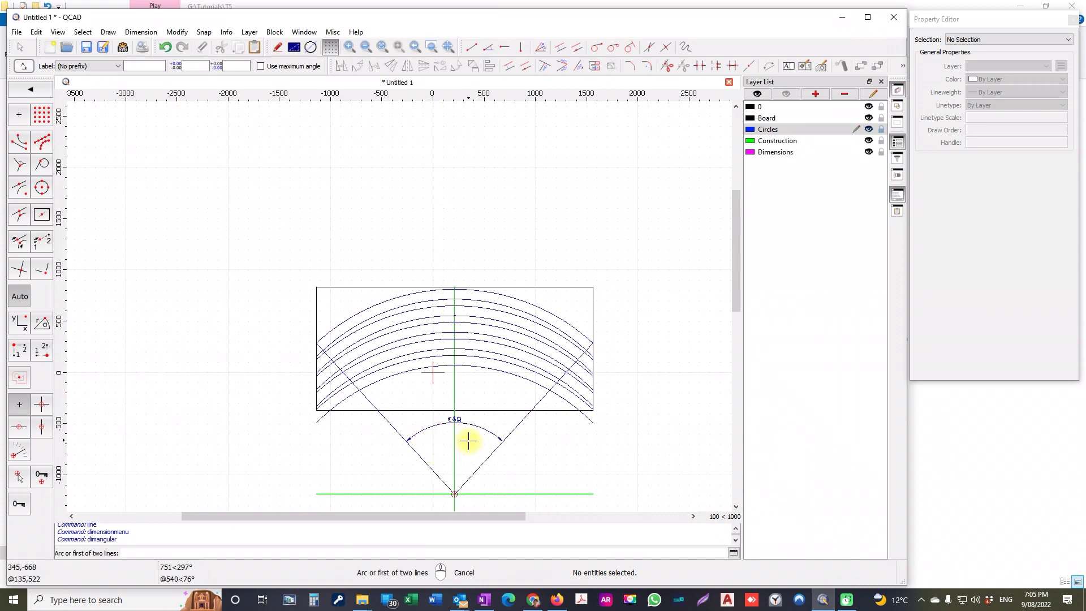
pyautogui.scroll(4, 468, 438)
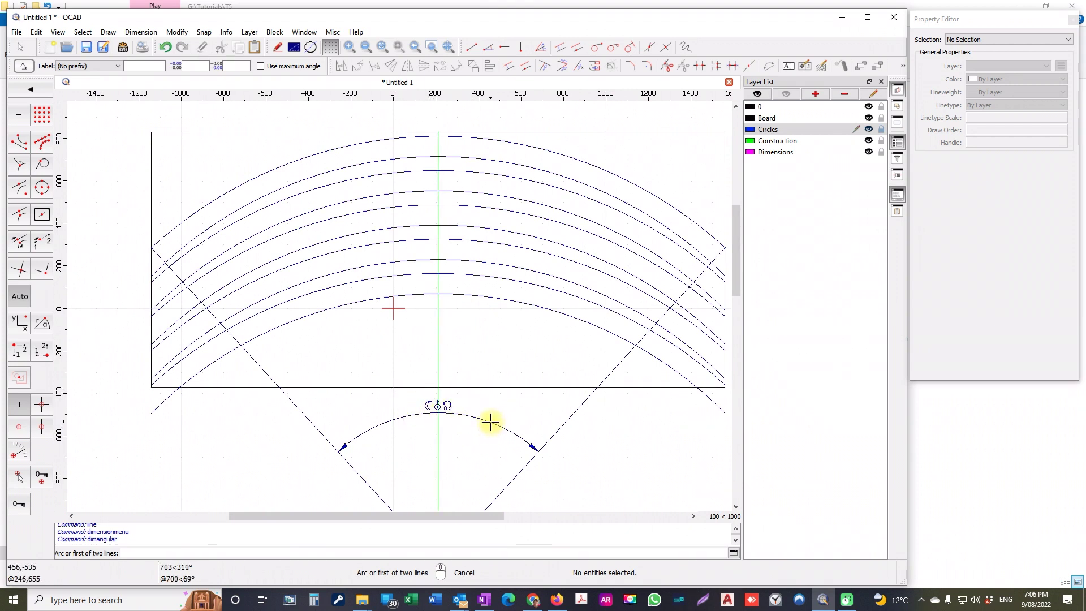
# Step: Move the new angular dimension onto the Dimensions layer
pyautogui.rightClick(636, 445)
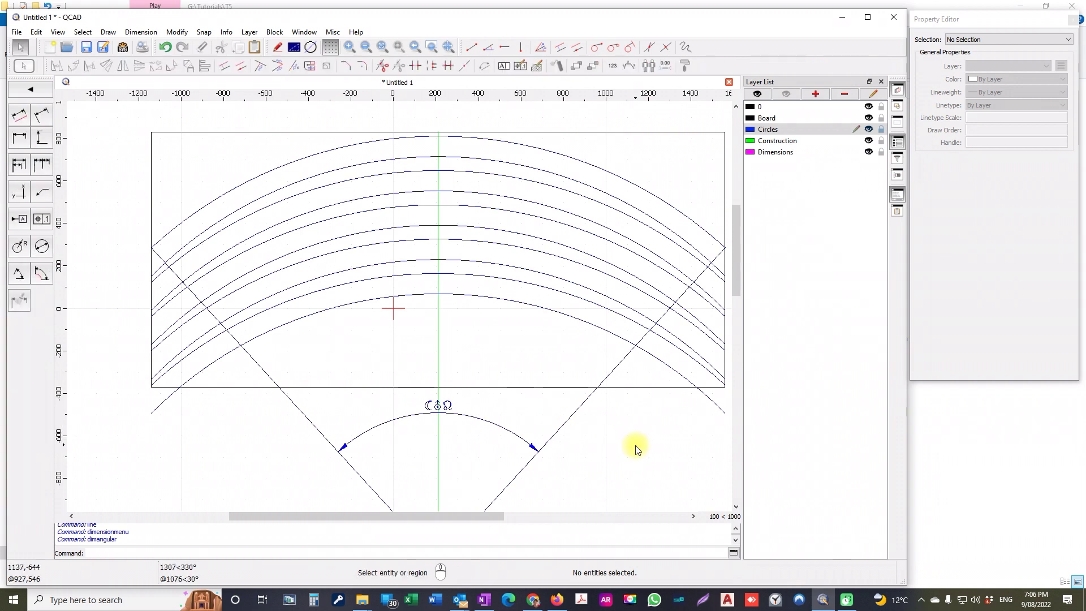
pyautogui.click(495, 428)
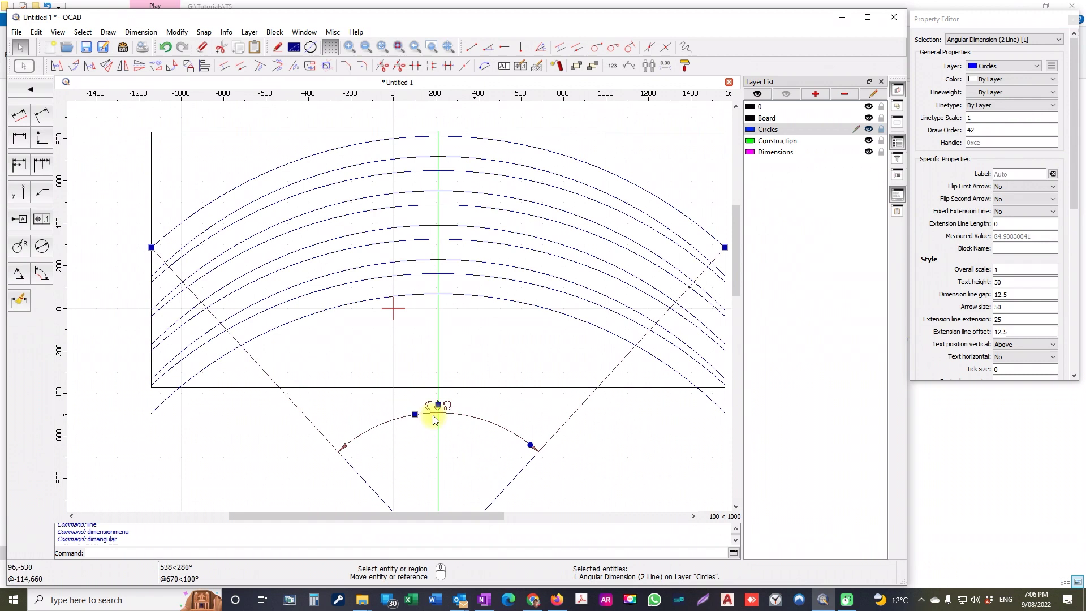
pyautogui.click(776, 152)
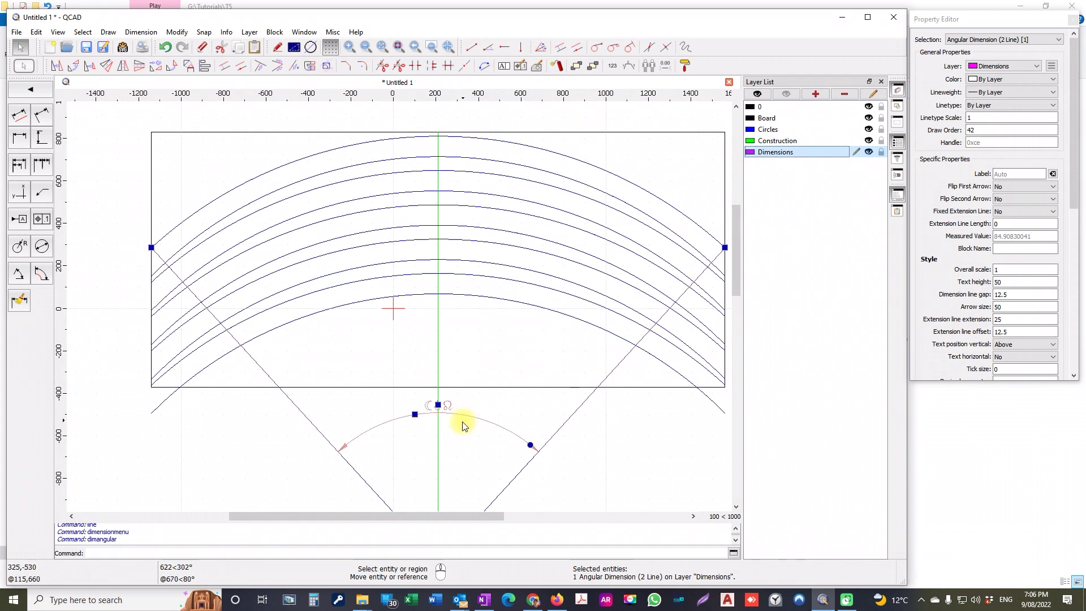
# Step: Put both diagonal lines and the top arc on the Construction layer
pyautogui.click(517, 481)
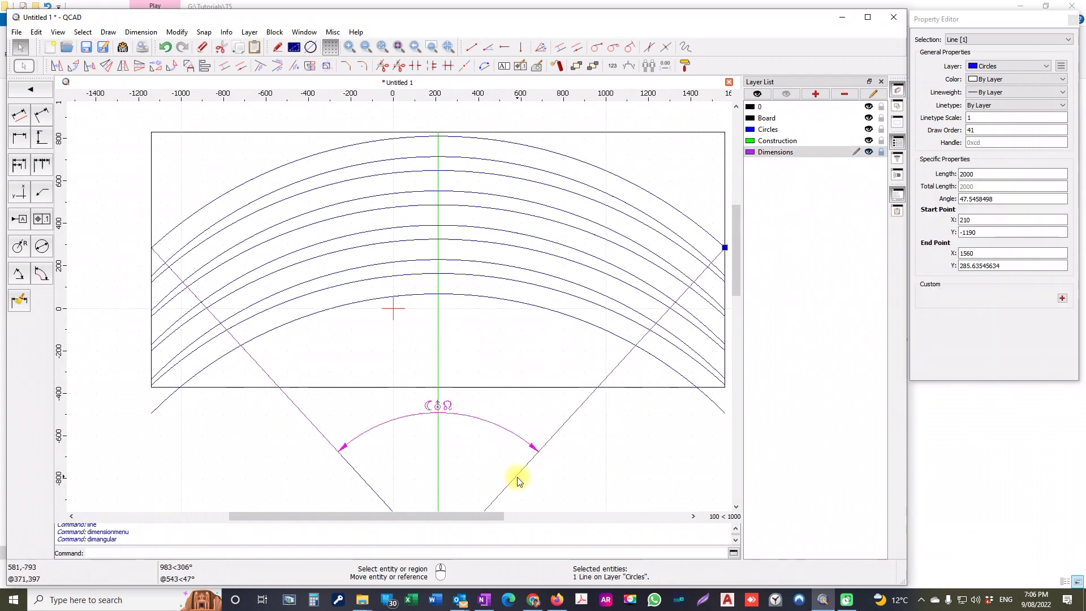
pyautogui.click(778, 141)
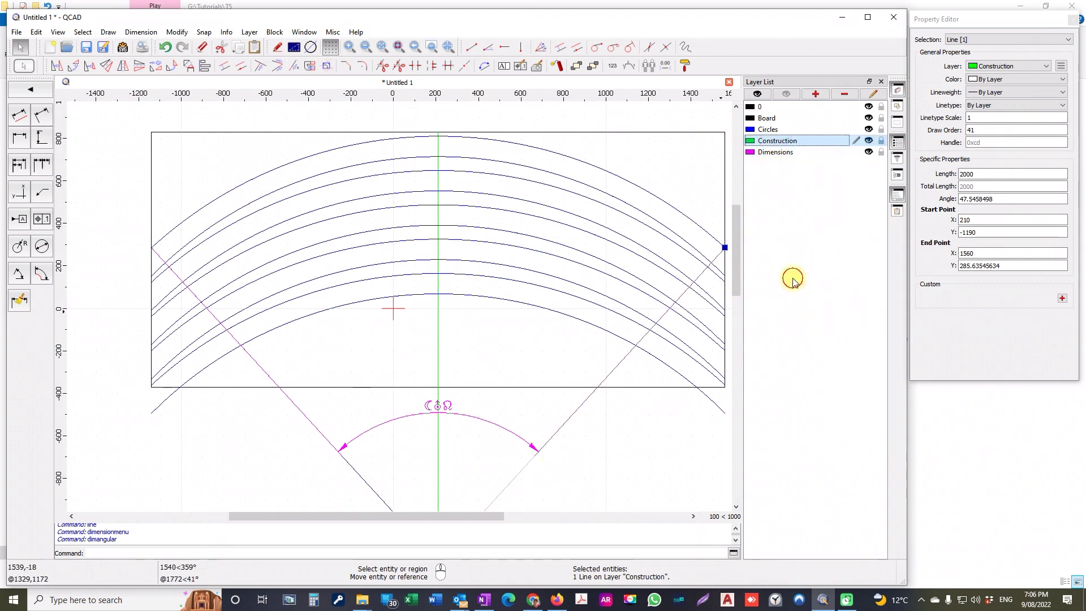
pyautogui.click(663, 448)
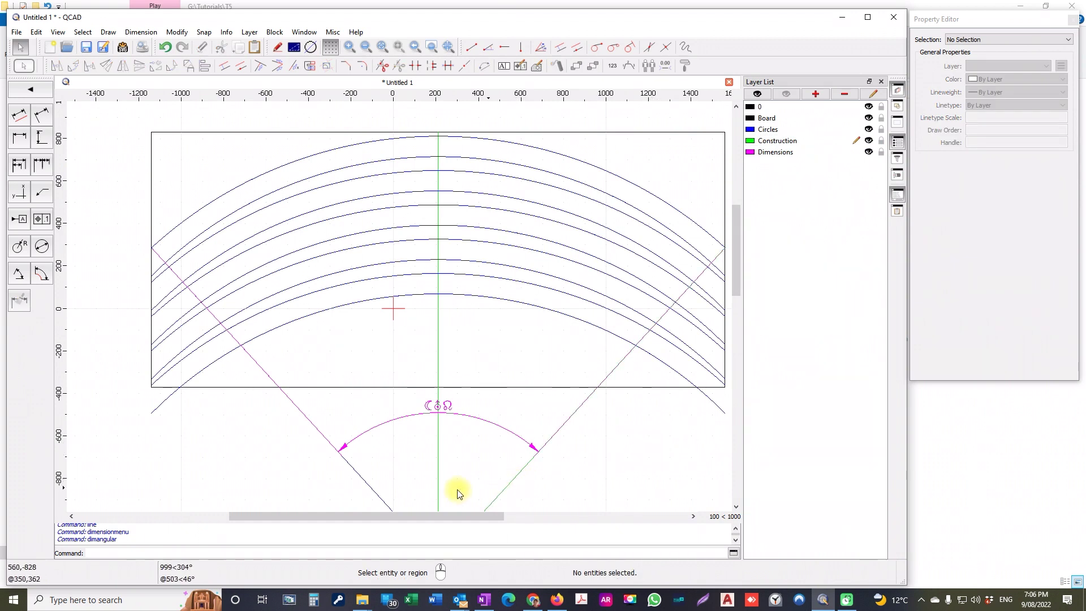
pyautogui.doubleClick(369, 490)
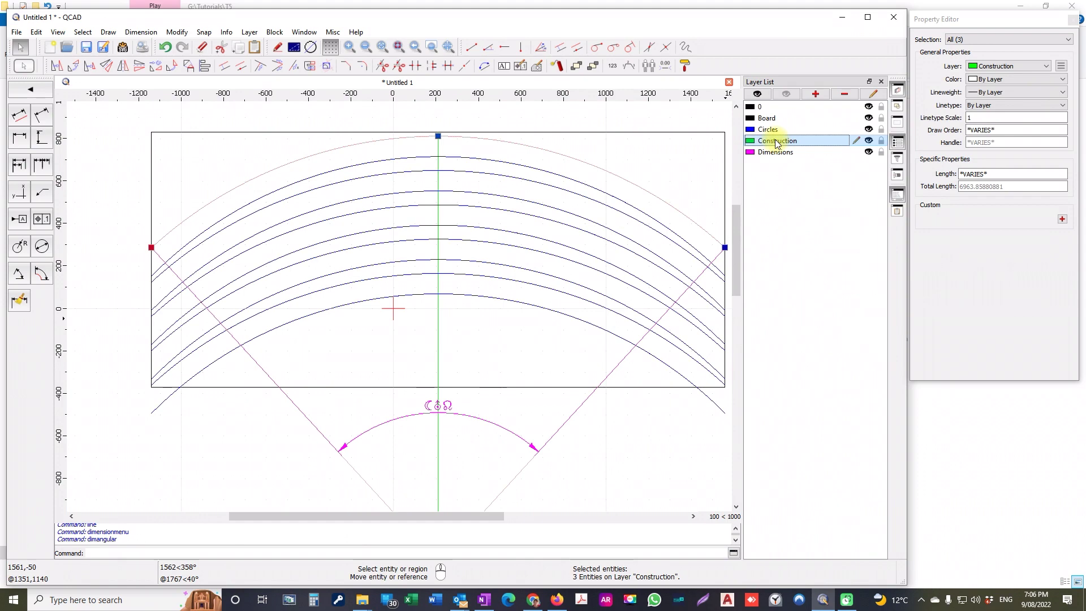
pyautogui.press('Escape')
pyautogui.scroll(-2, 237, 469)
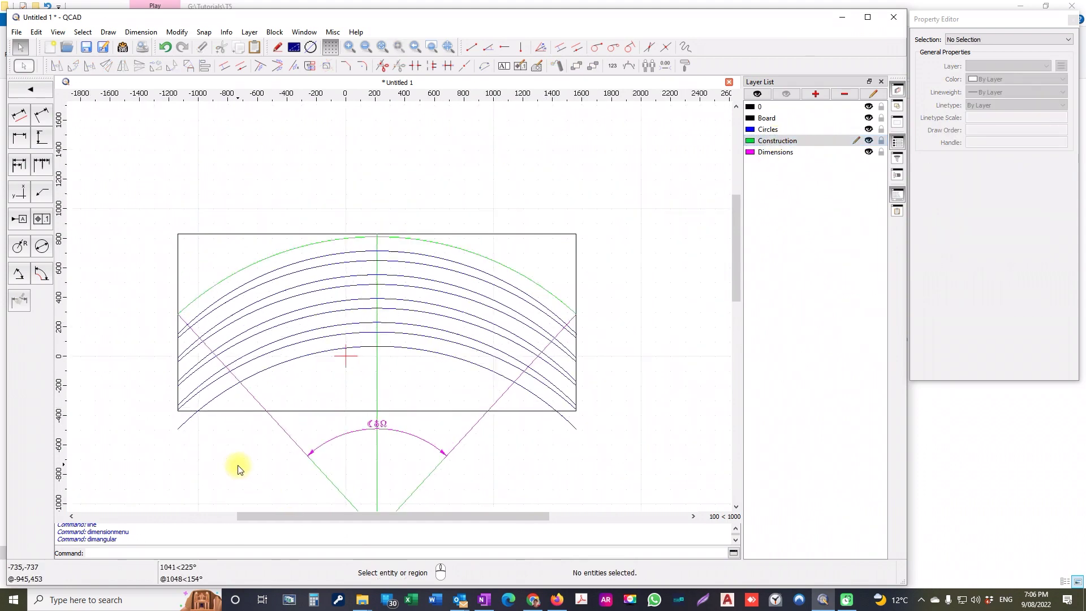
pyautogui.scroll(-2, 238, 469)
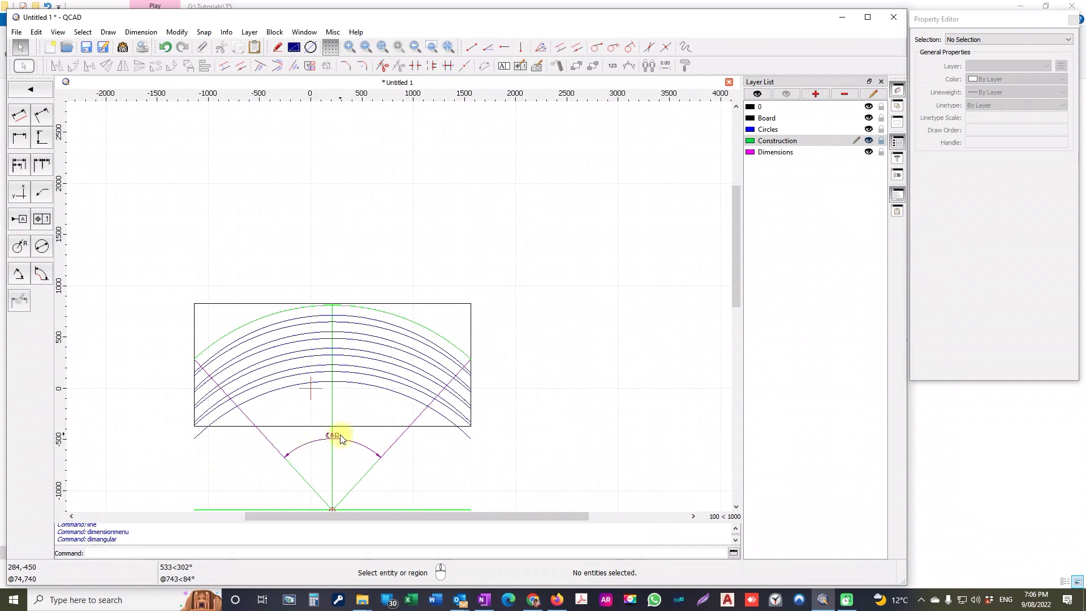
# Step: In Drawing Preferences, set the dimension label font to SymbolCad with text height 50, and apply
pyautogui.click(37, 35)
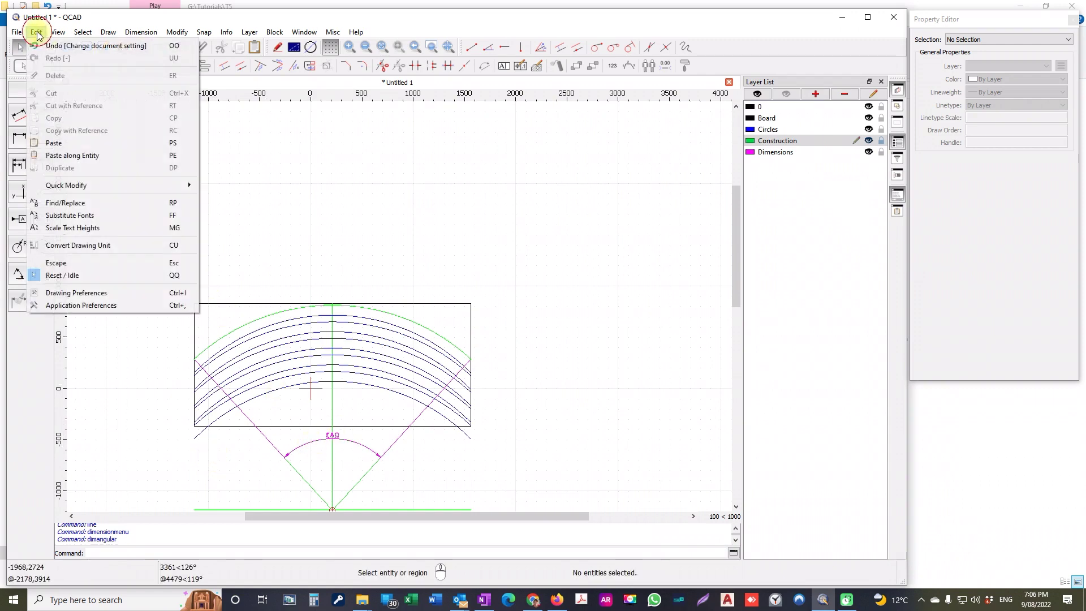
pyautogui.click(97, 292)
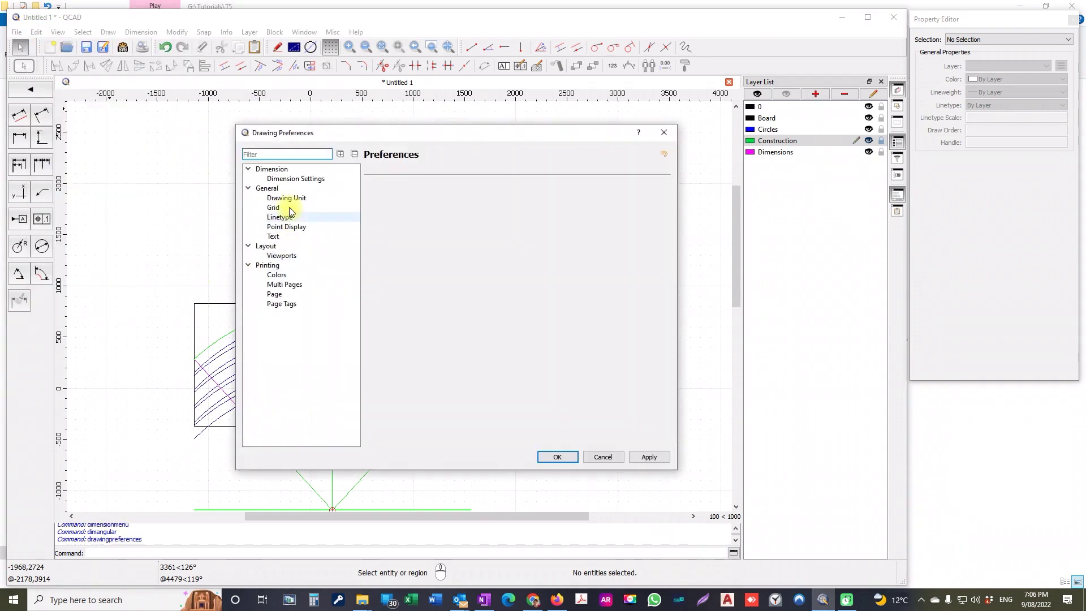
pyautogui.click(289, 178)
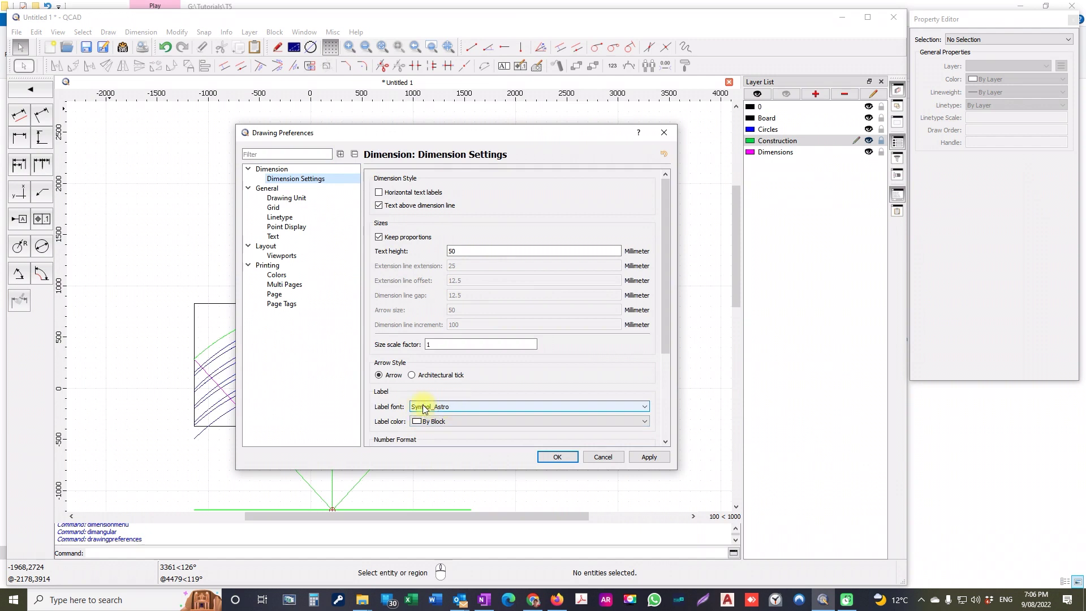
pyautogui.click(646, 406)
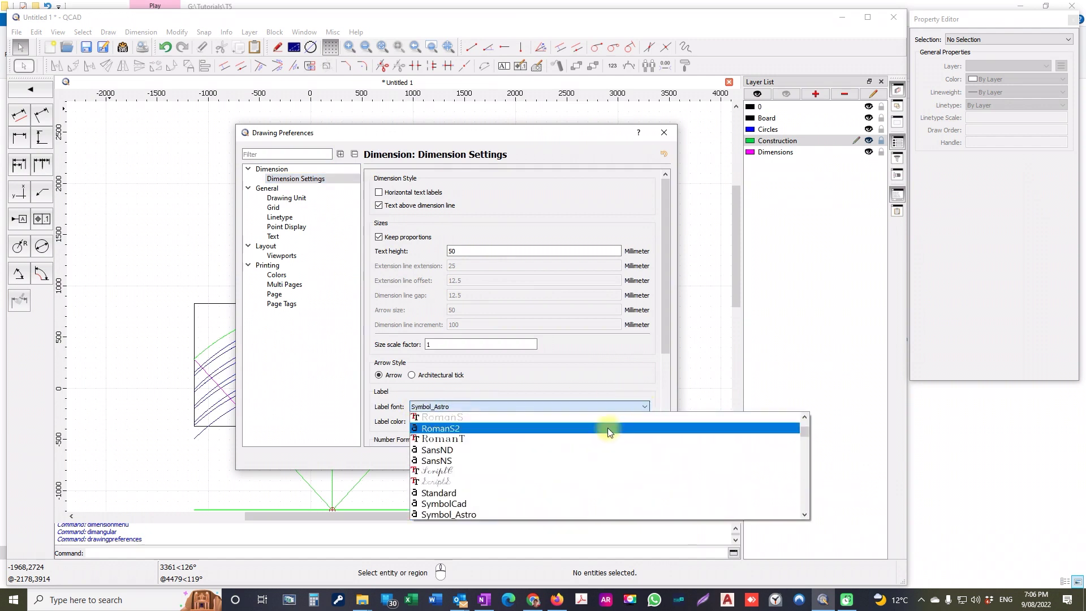
pyautogui.click(459, 504)
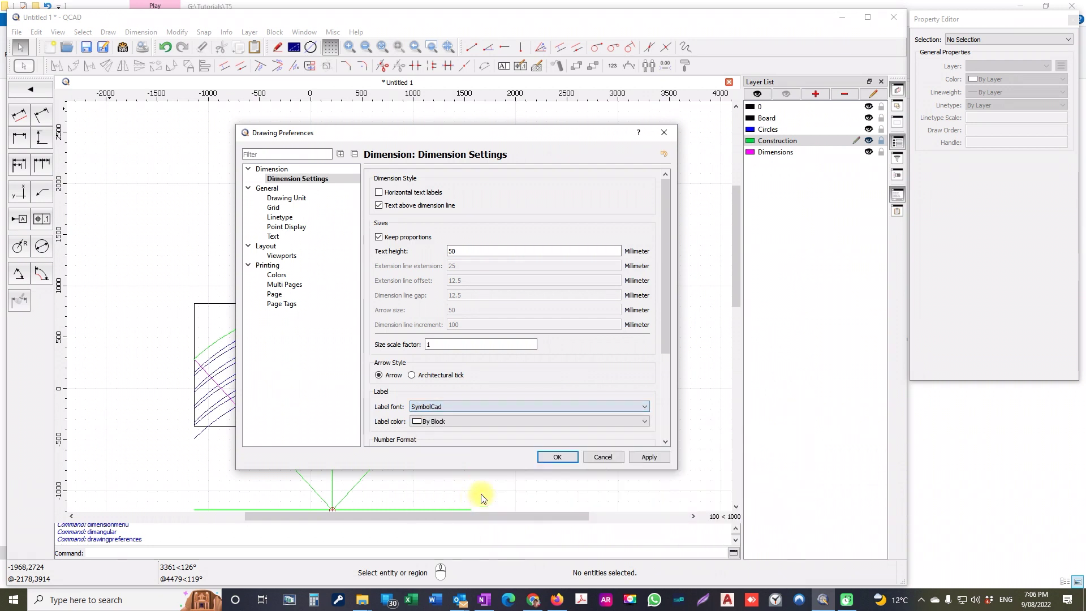
pyautogui.click(633, 458)
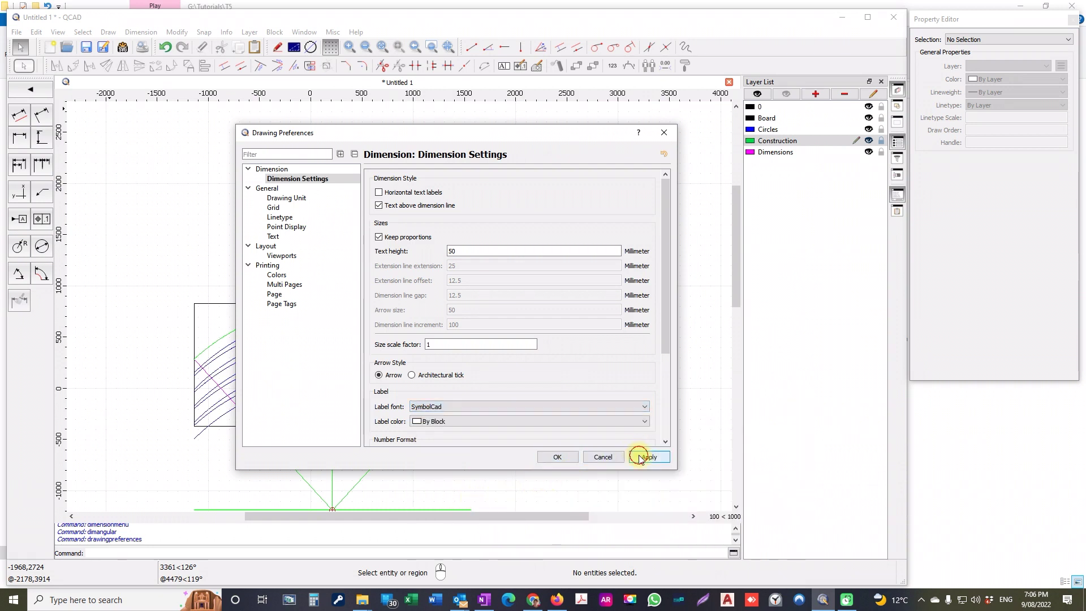
pyautogui.click(558, 458)
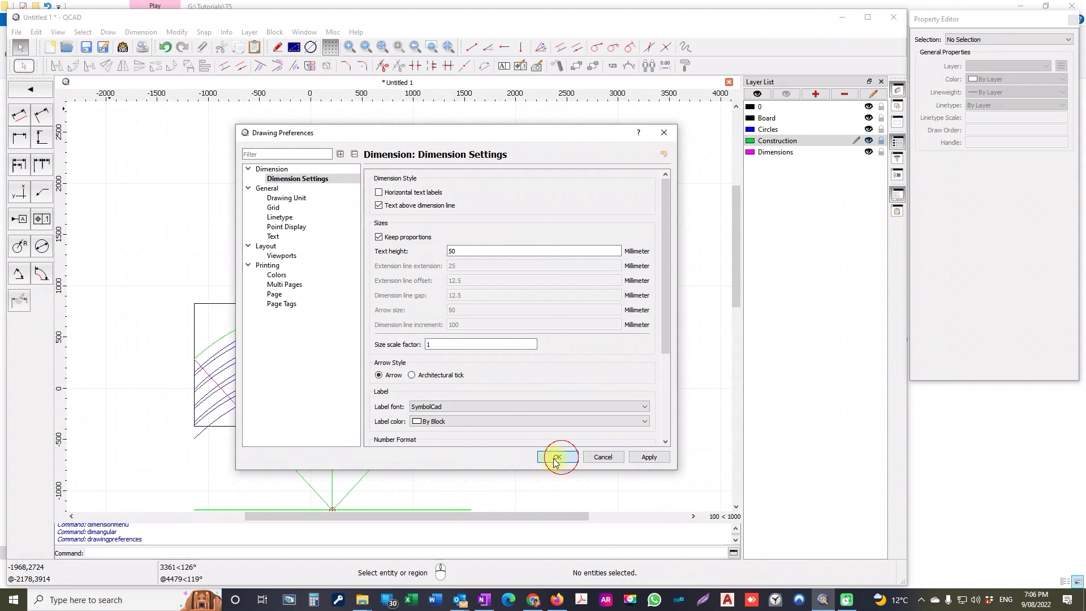
pyautogui.scroll(4, 331, 446)
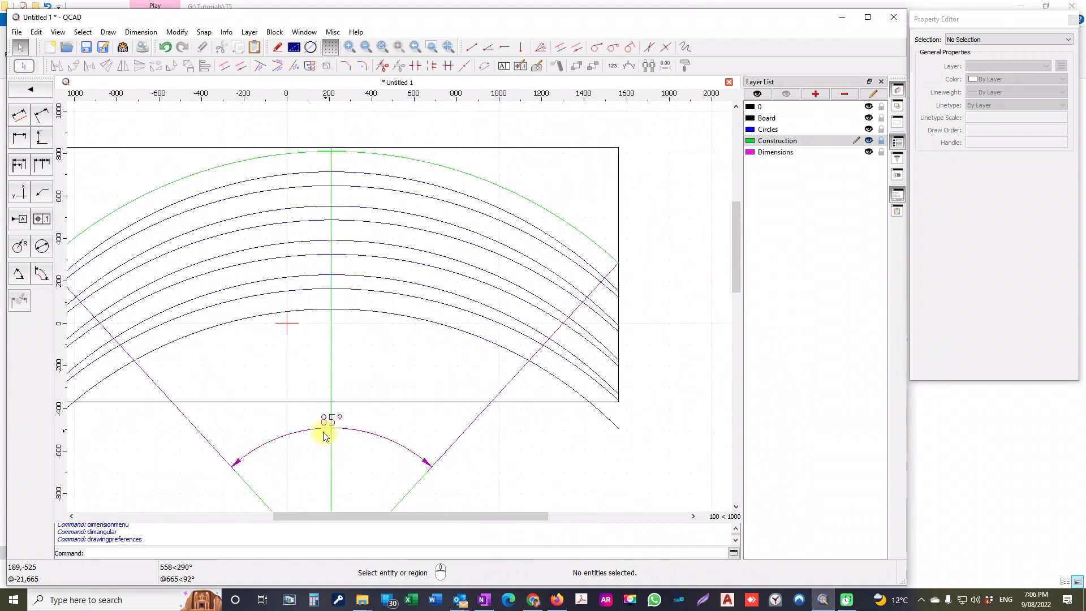
pyautogui.scroll(-2, 200, 439)
pyautogui.scroll(-2, 203, 453)
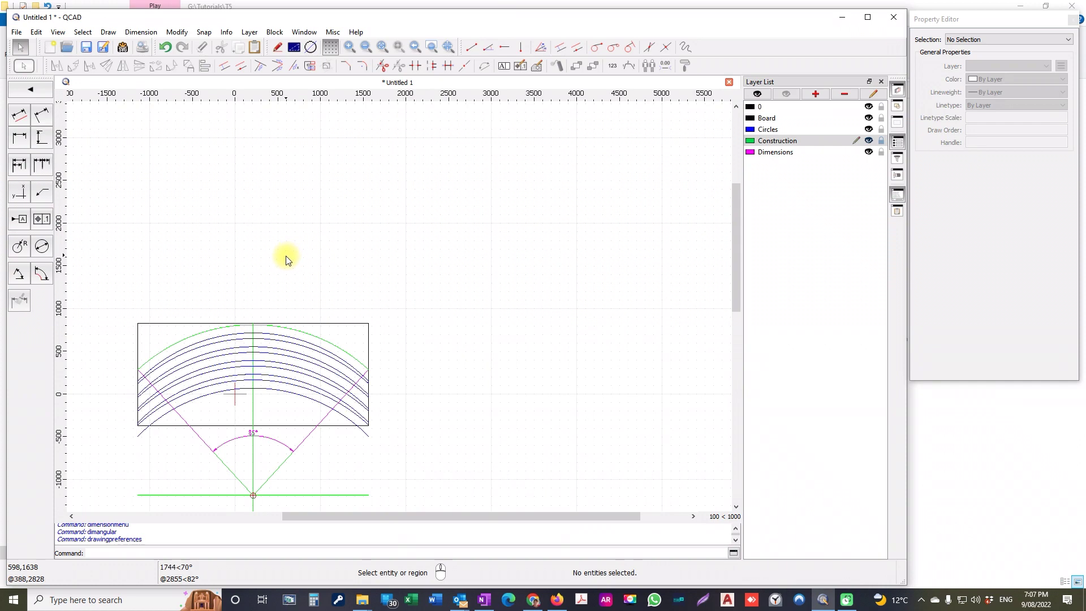
# Step: Select Dimensions in the Layer List as the current layer
pyautogui.click(784, 154)
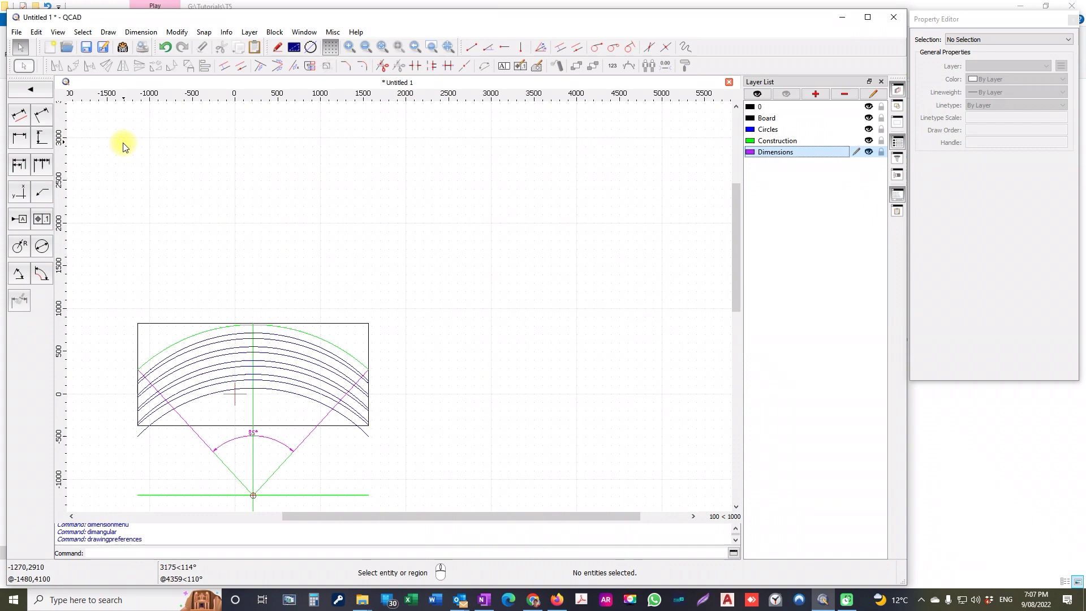
# Step: Dimension the radii of two concentric arcs, placing the 2000 and 1904 radius labels
pyautogui.click(19, 248)
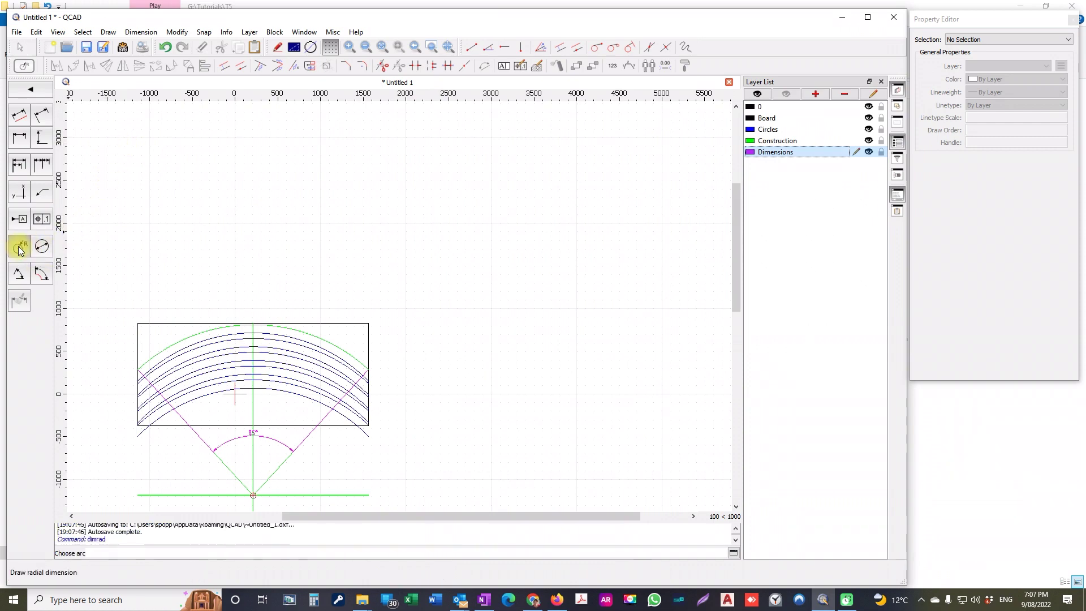
pyautogui.click(175, 343)
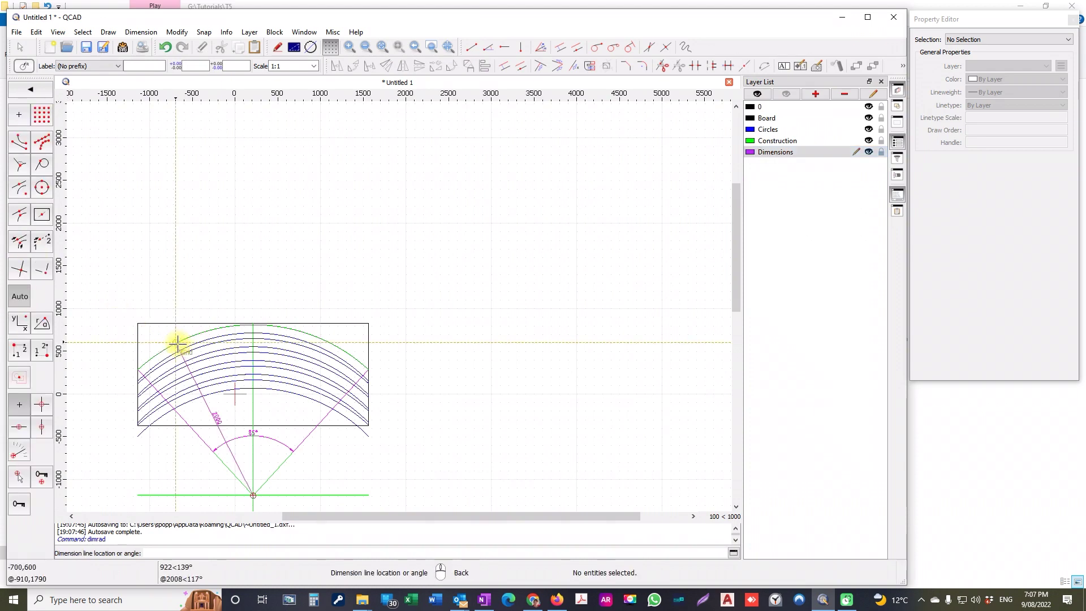
pyautogui.click(218, 395)
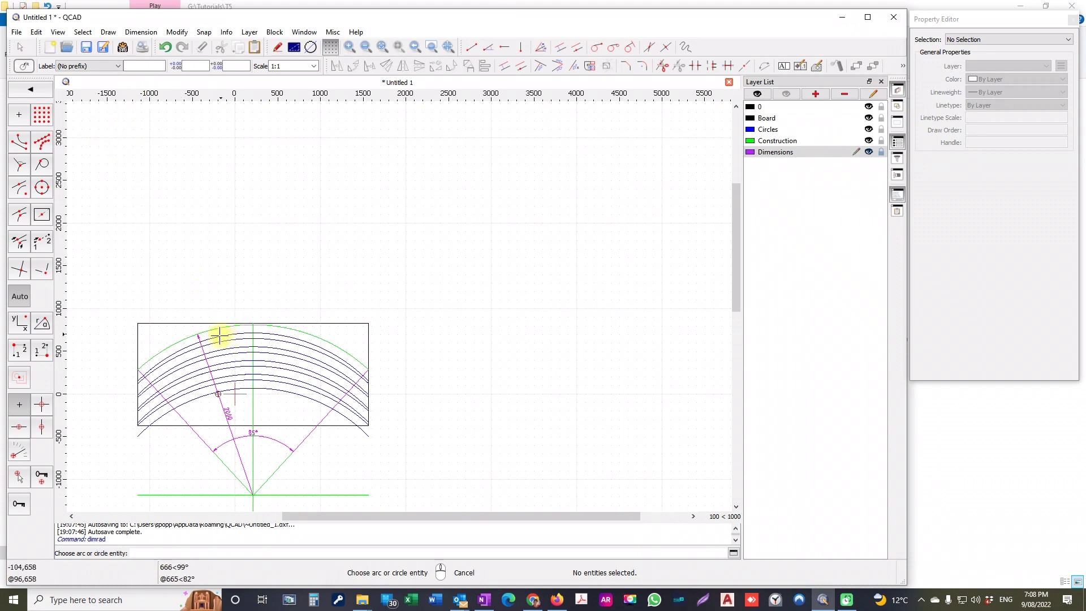
pyautogui.scroll(3, 218, 334)
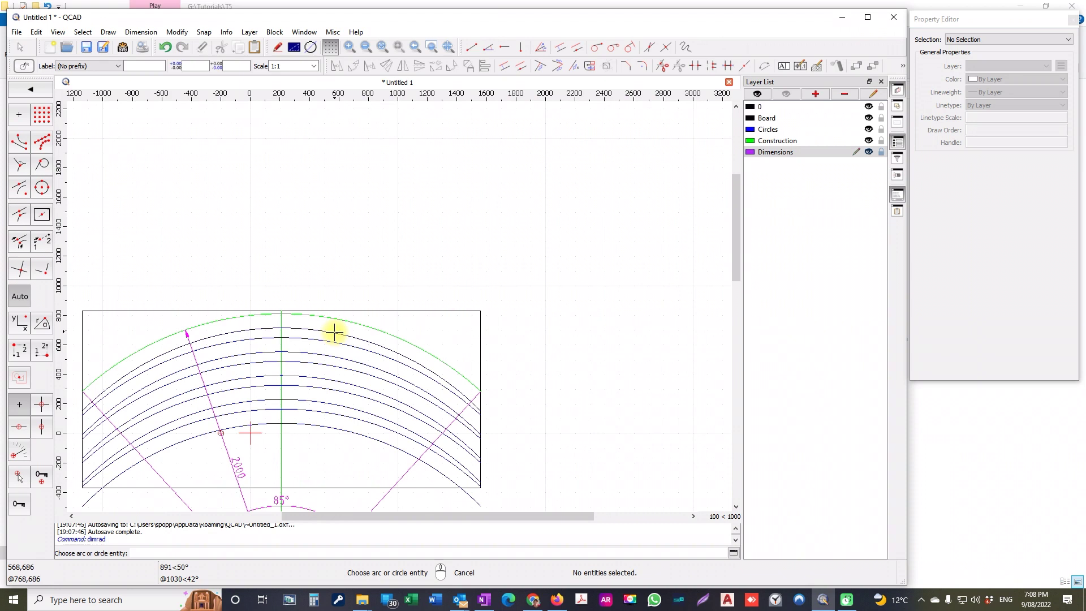
pyautogui.click(335, 333)
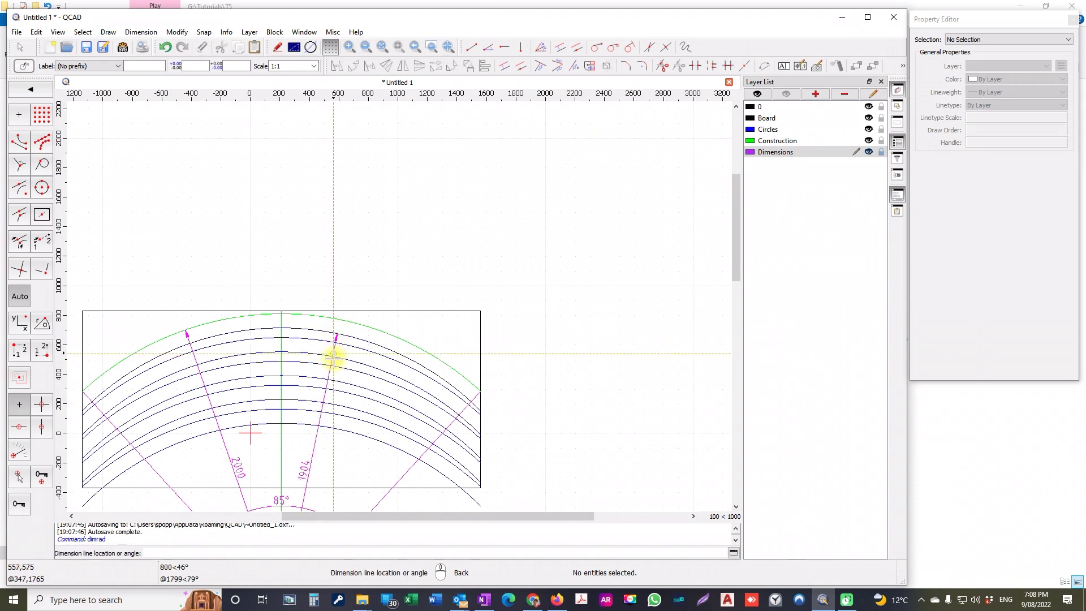
pyautogui.click(318, 447)
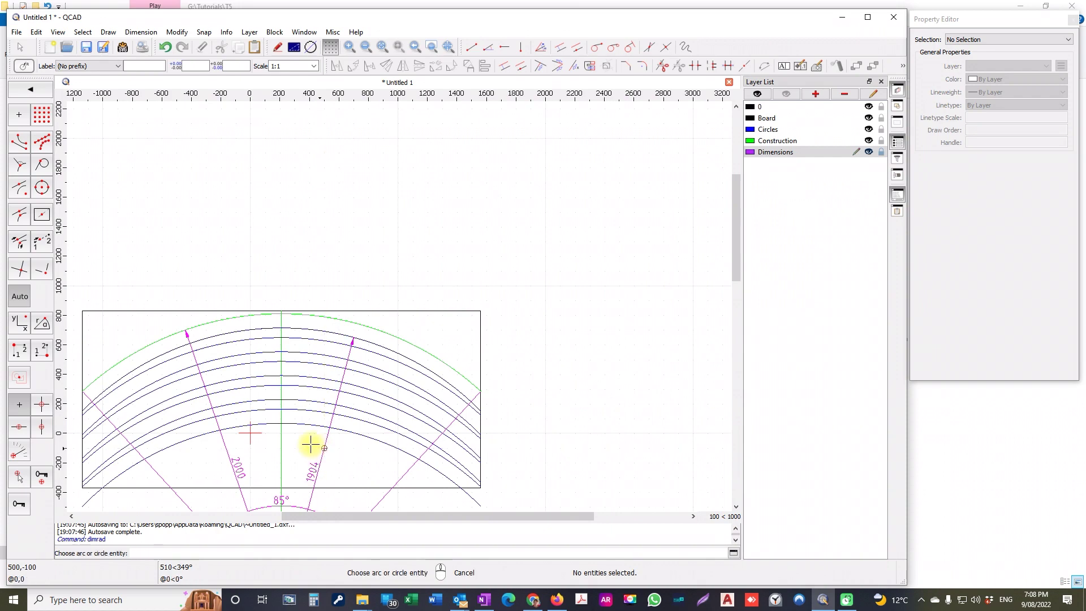
pyautogui.scroll(-2, 288, 424)
pyautogui.scroll(-1, 283, 422)
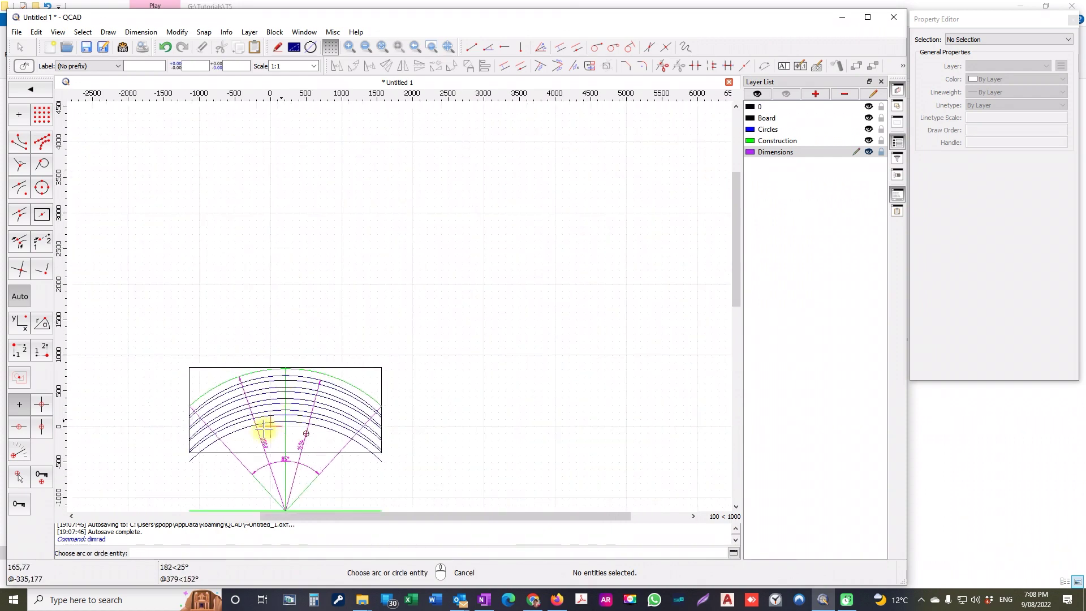
pyautogui.scroll(-1, 222, 467)
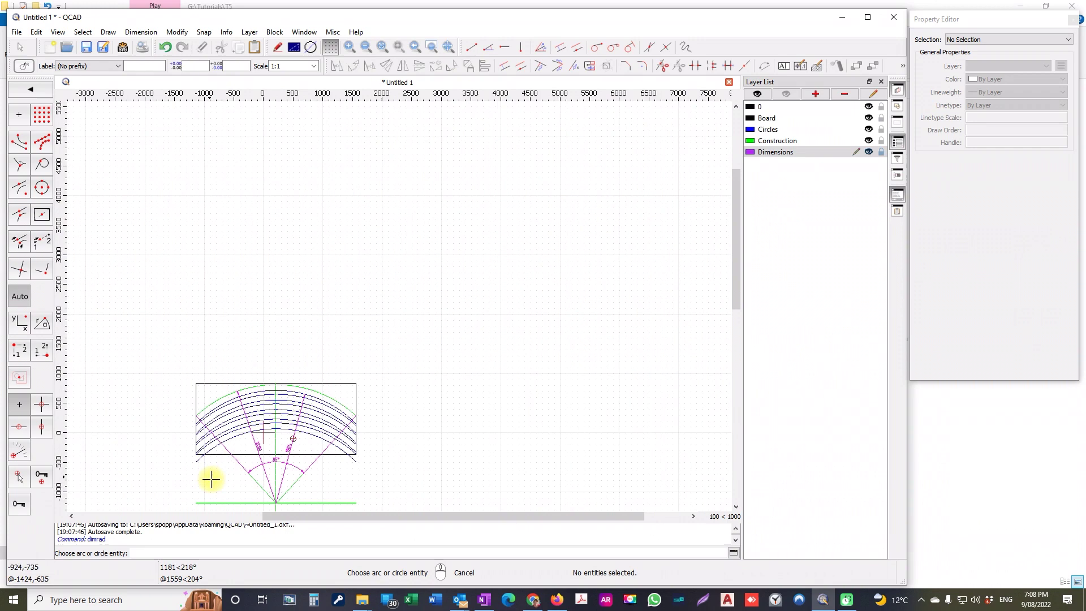
pyautogui.scroll(1, 226, 413)
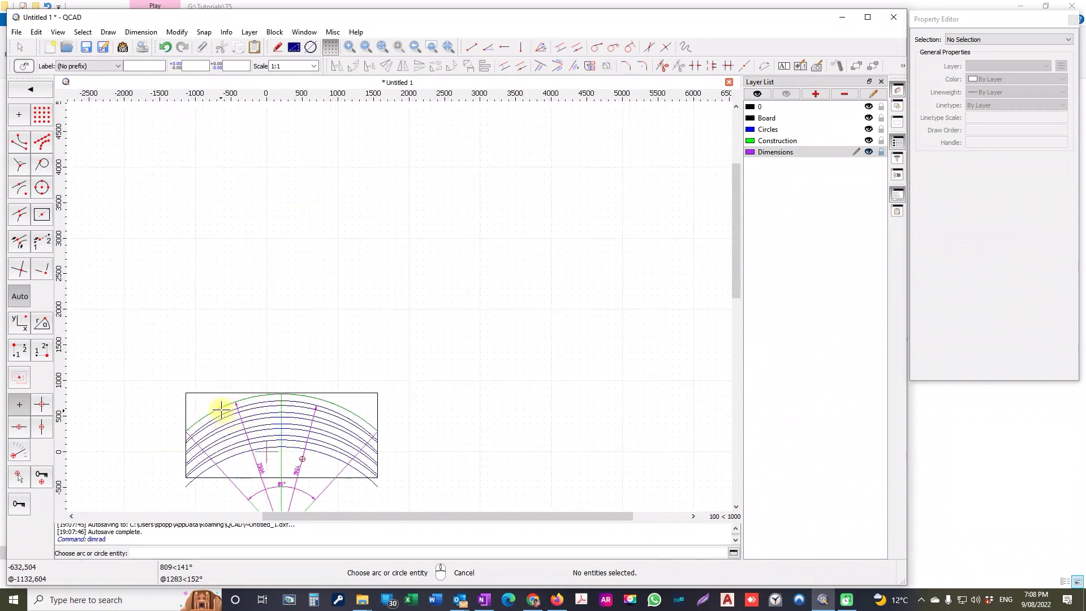
pyautogui.rightClick(237, 243)
pyautogui.scroll(1, 241, 428)
# Step: Reassign the green outer arc from Construction to the Circles layer
pyautogui.click(216, 388)
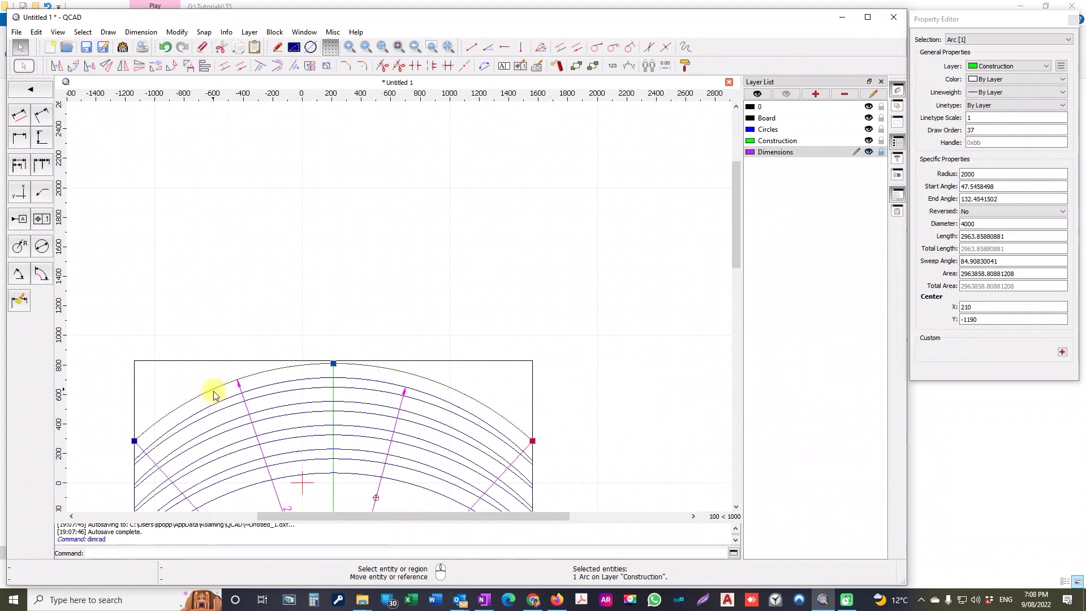
pyautogui.click(777, 132)
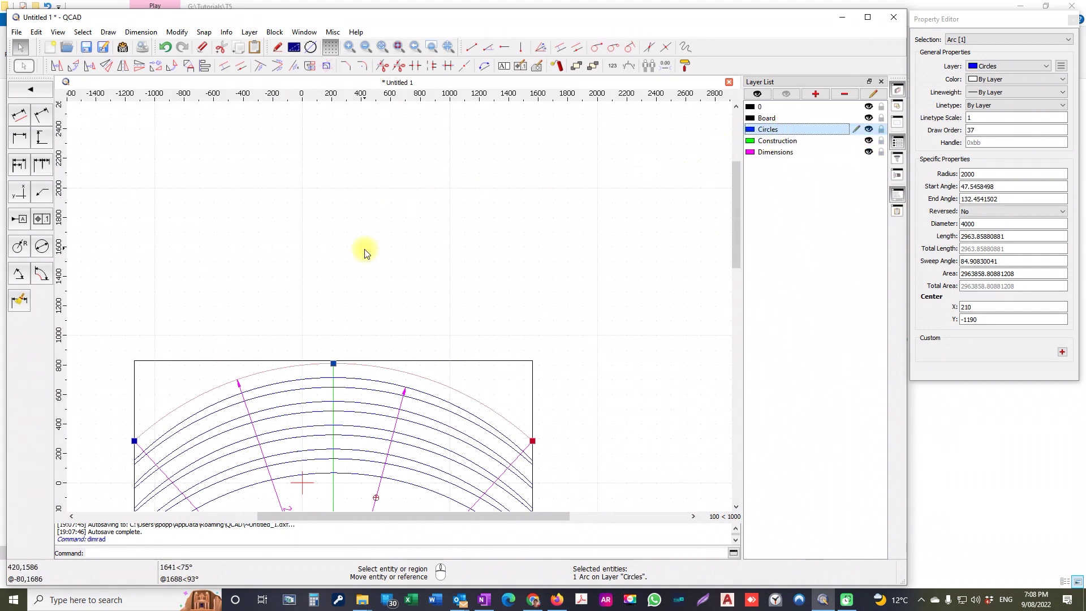
pyautogui.press('Escape')
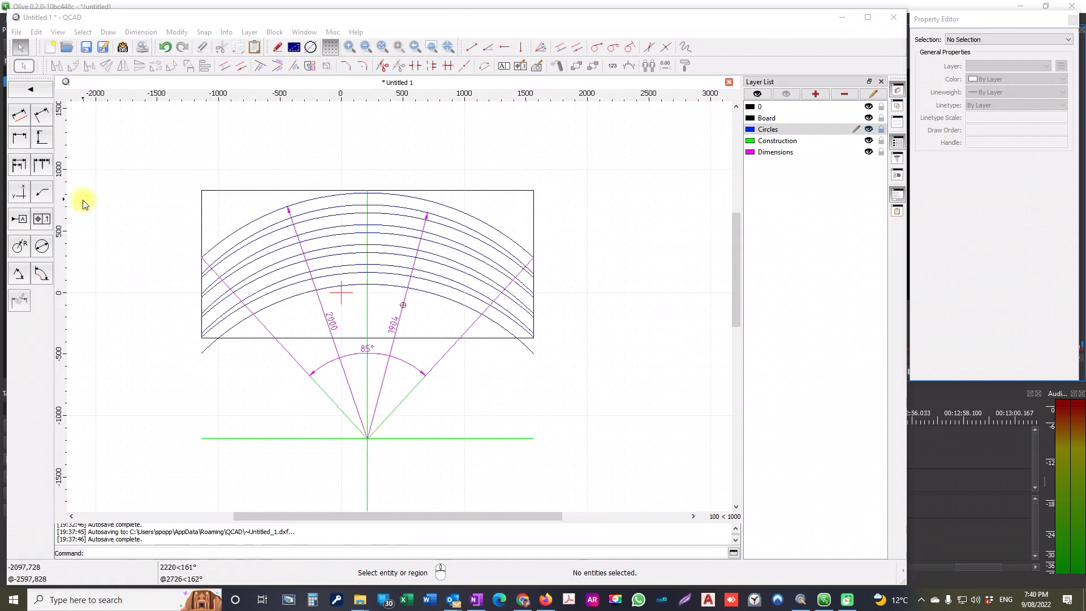
# Step: Add a vertical 161 dimension from the board's top edge down to the arc, beside the centreline
pyautogui.click(39, 136)
pyautogui.scroll(3, 365, 195)
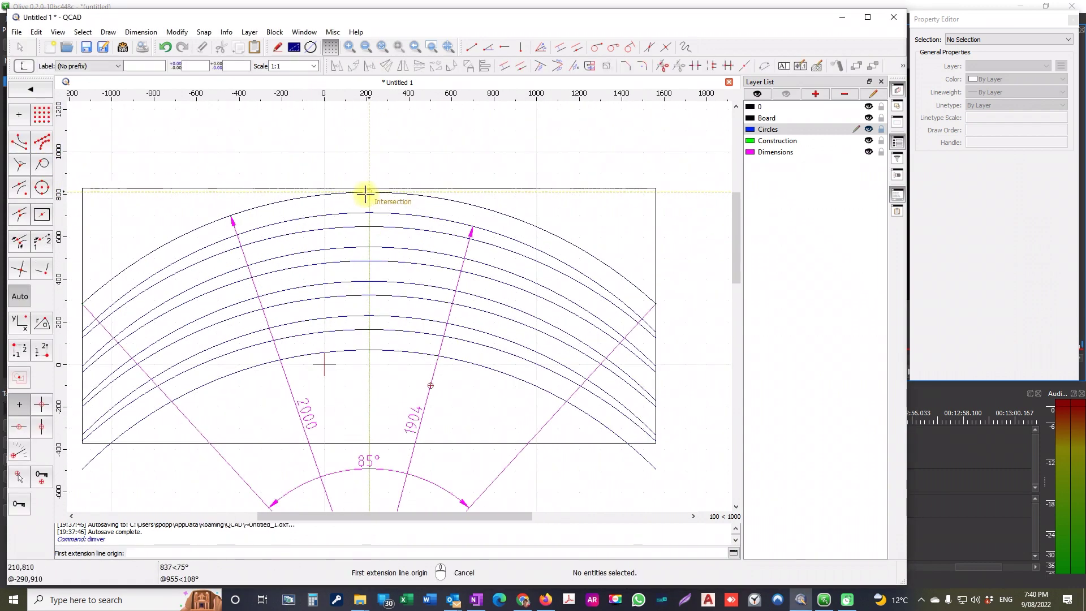
pyautogui.click(369, 225)
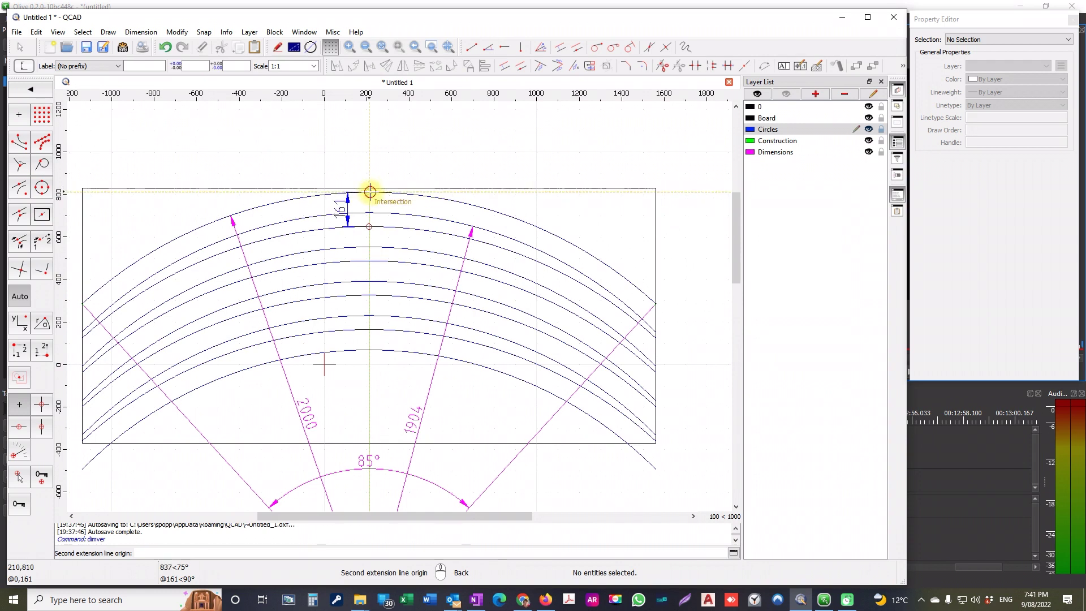
pyautogui.click(369, 191)
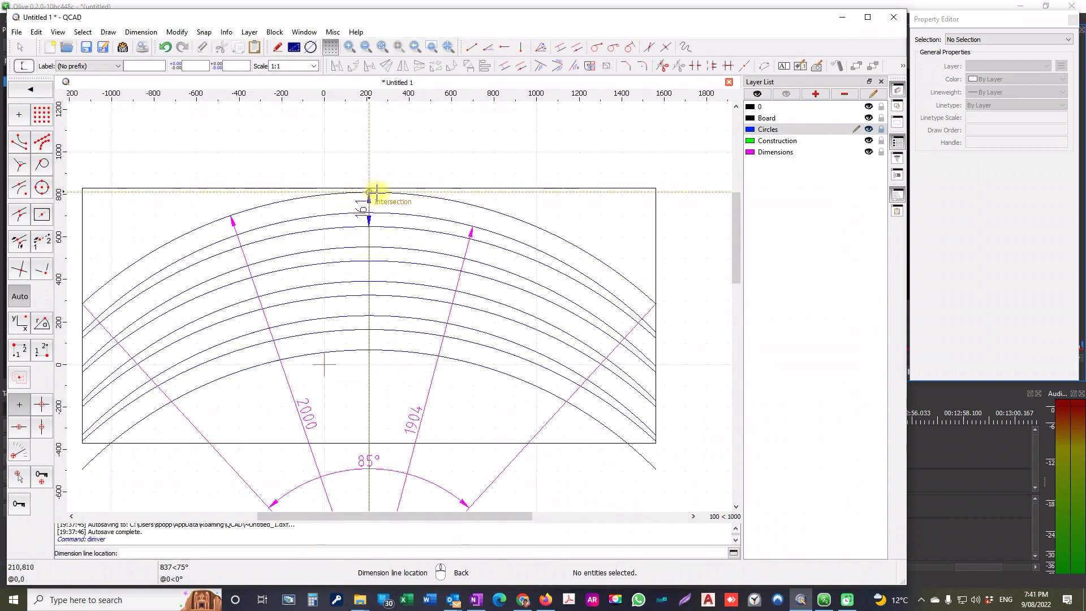
pyautogui.click(403, 207)
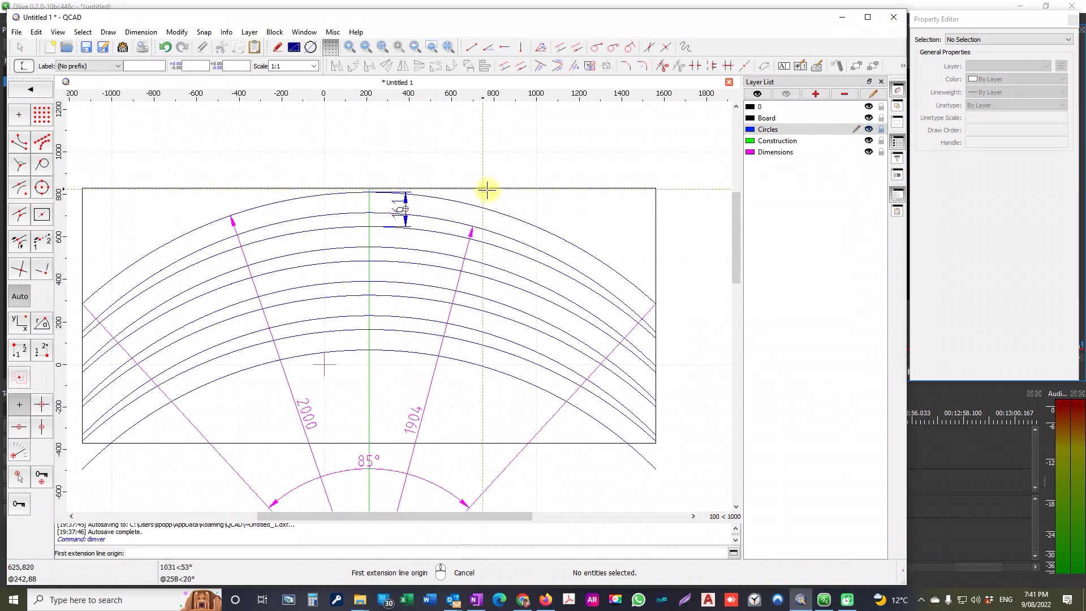
pyautogui.rightClick(500, 207)
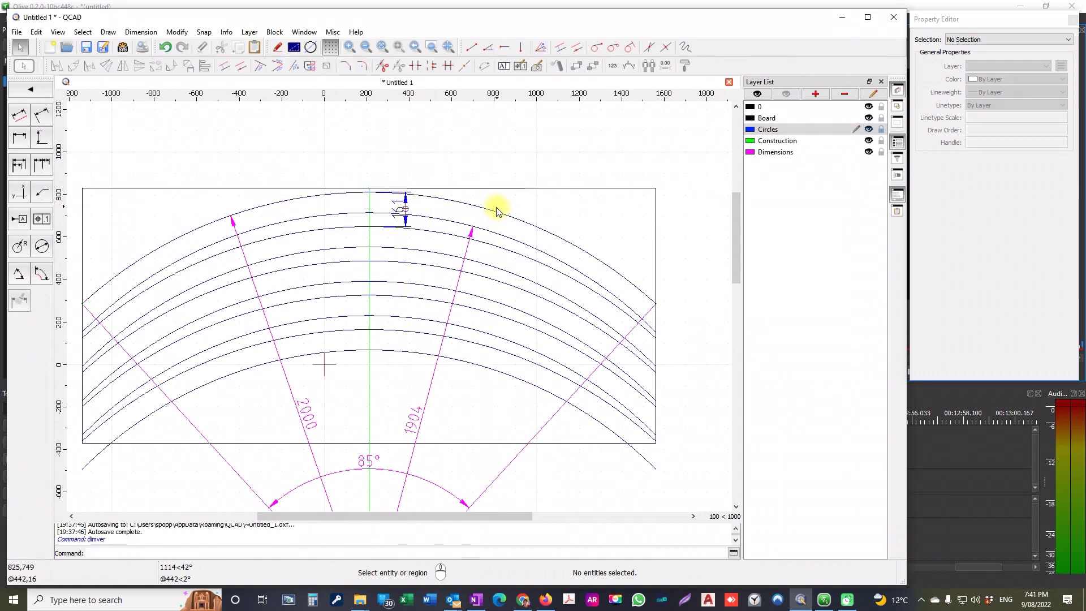
# Step: Move the vertical 161 dimension onto the Dimensions layer
pyautogui.click(406, 207)
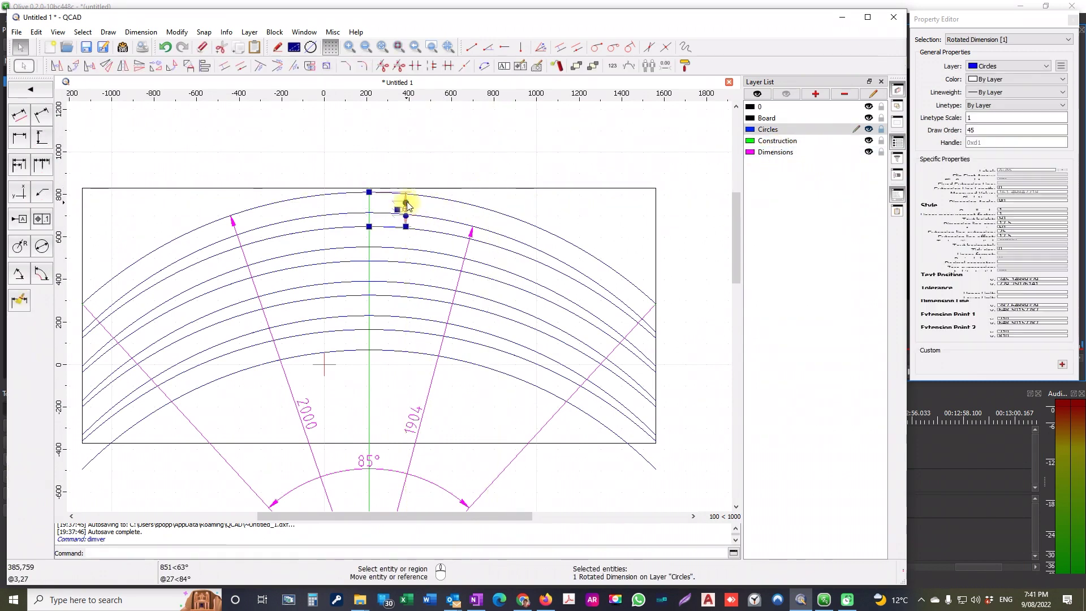
pyautogui.click(792, 154)
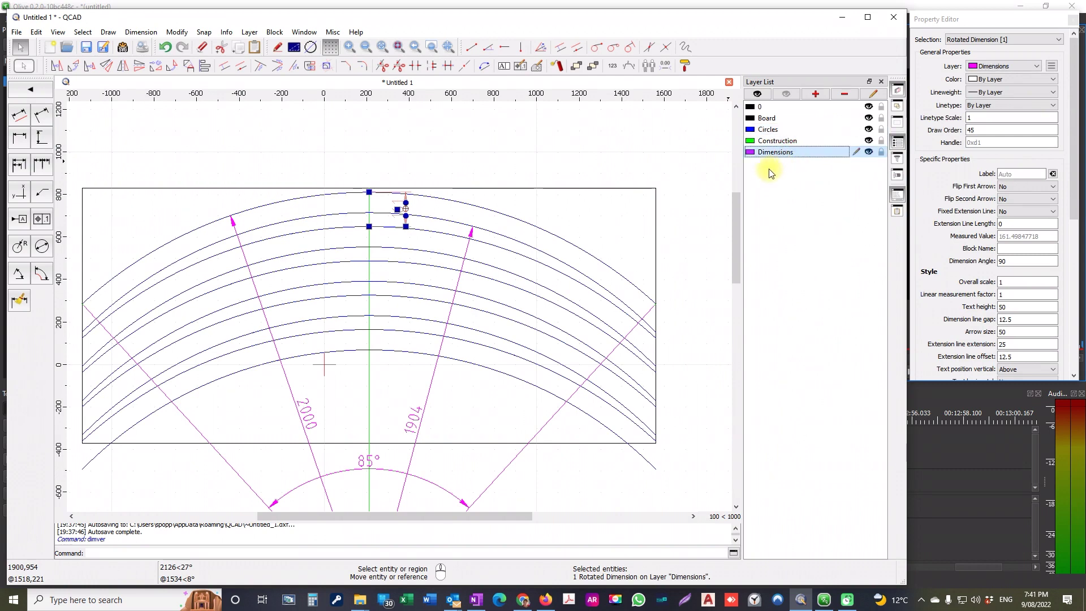
pyautogui.click(528, 147)
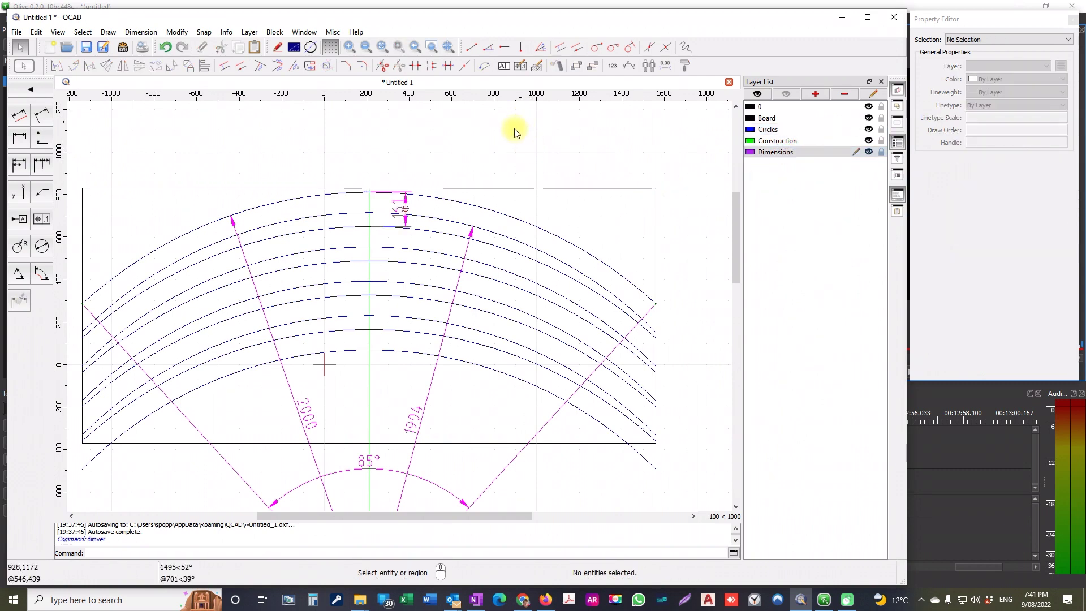
pyautogui.scroll(-3, 468, 214)
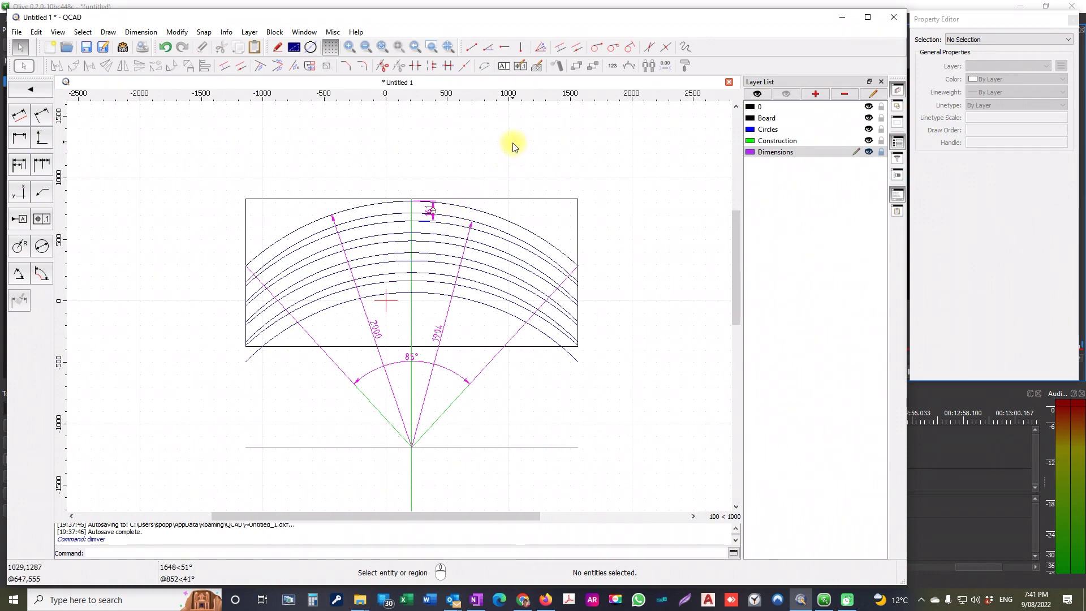
pyautogui.scroll(-1, 513, 143)
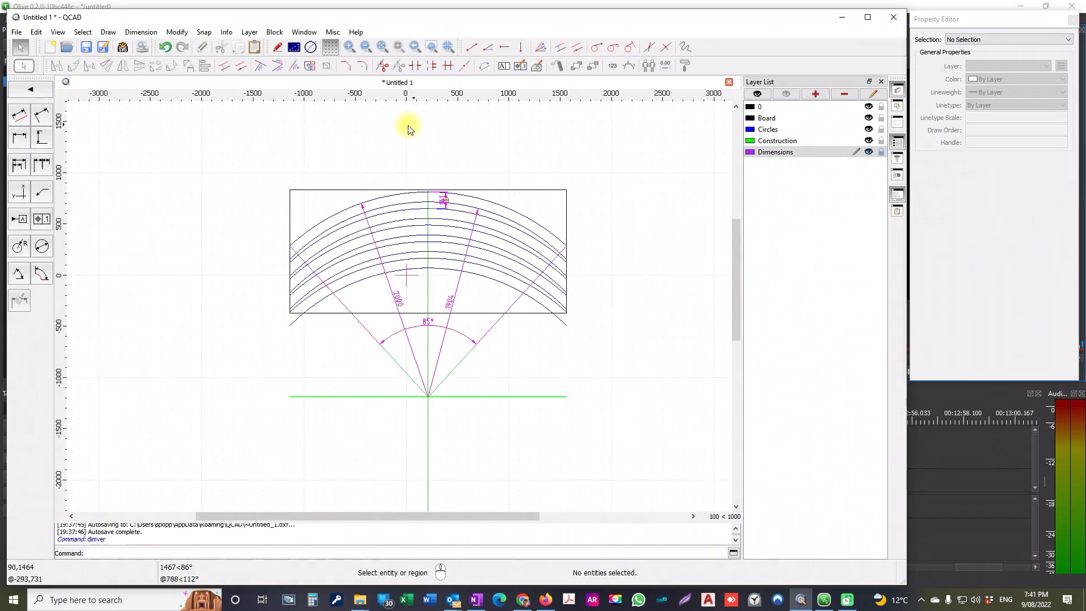